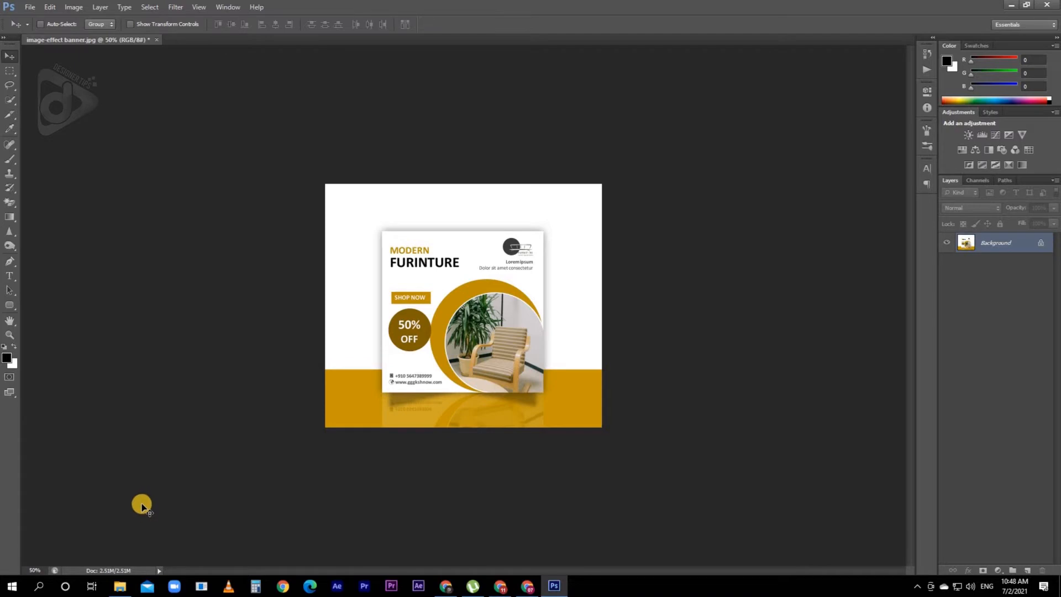
# Open the banner in Save for Web, look over its preview and fit the whole image in view.
pyautogui.click(33, 8)
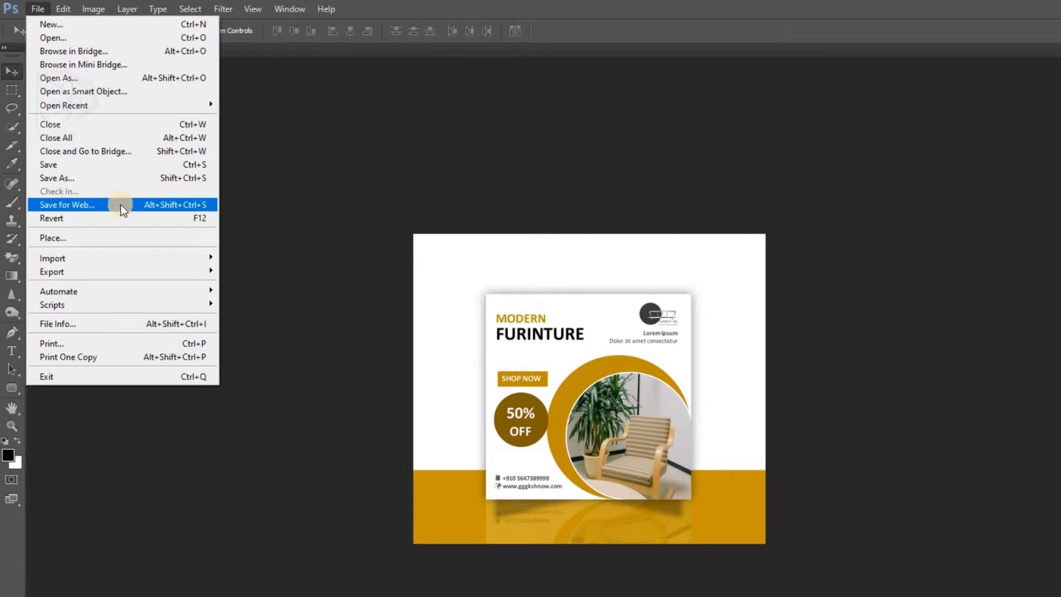
pyautogui.click(74, 203)
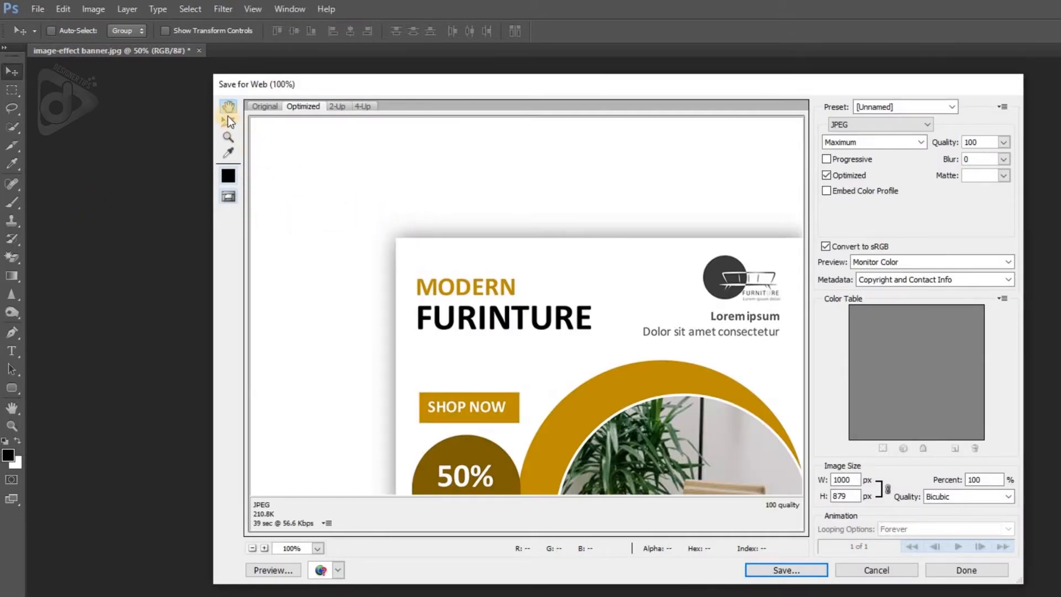
pyautogui.click(231, 198)
pyautogui.moveTo(569, 294); pyautogui.dragTo(493, 235)
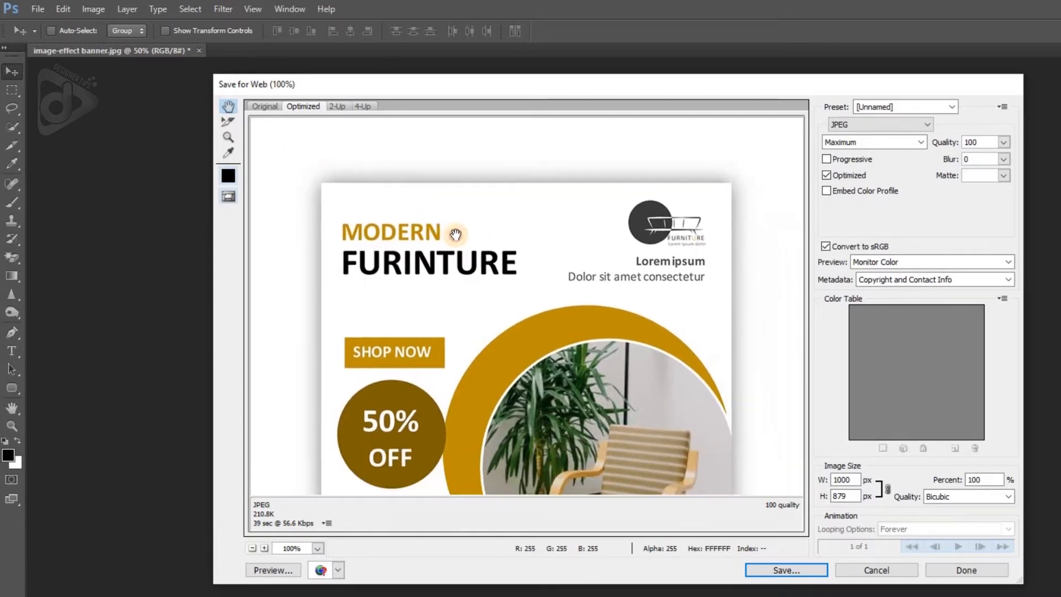
pyautogui.moveTo(489, 302); pyautogui.dragTo(471, 225)
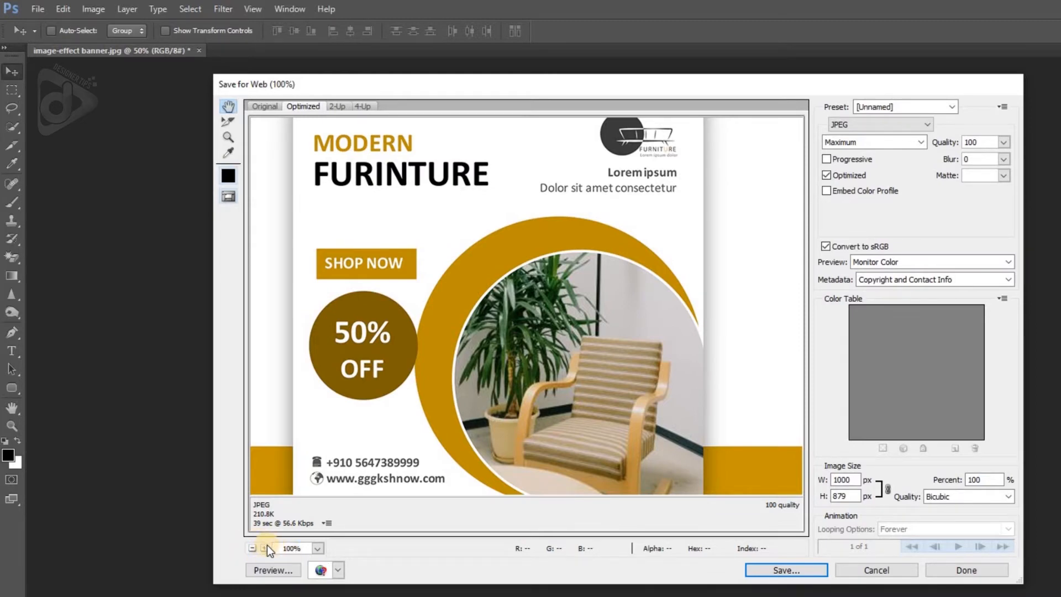
pyautogui.click(319, 548)
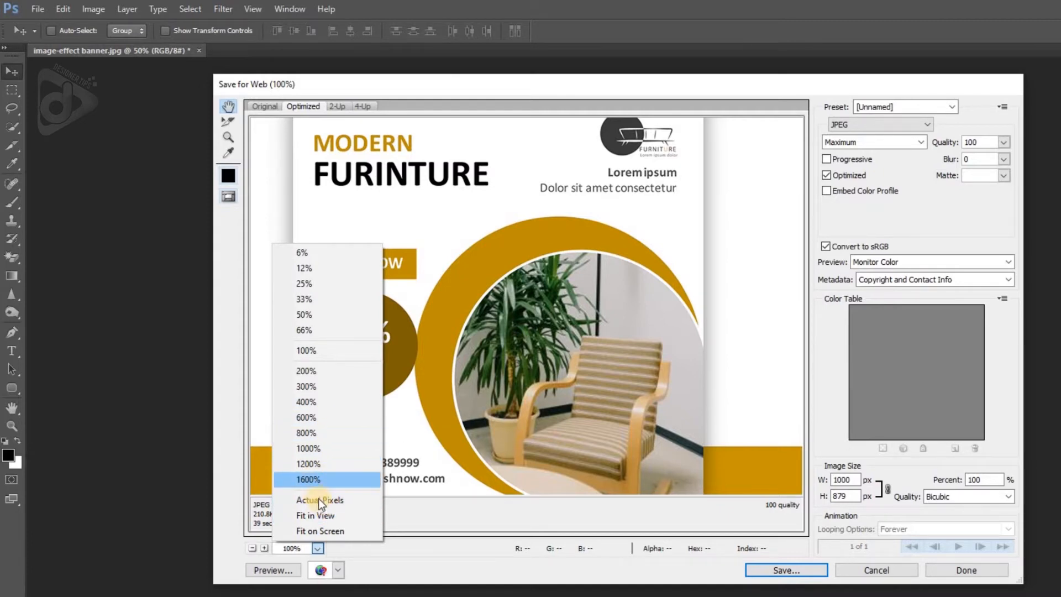
pyautogui.click(320, 514)
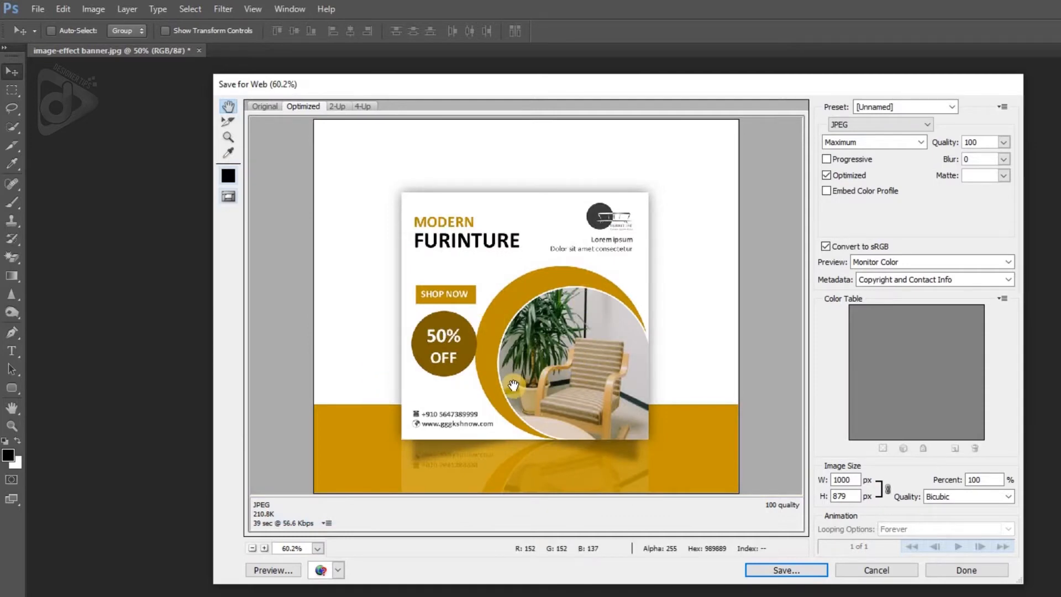
# Leave the web export and draw two slices, one over the start of the MODERN FURINTURE heading and one around the logo and upper chair photo.
pyautogui.click(222, 122)
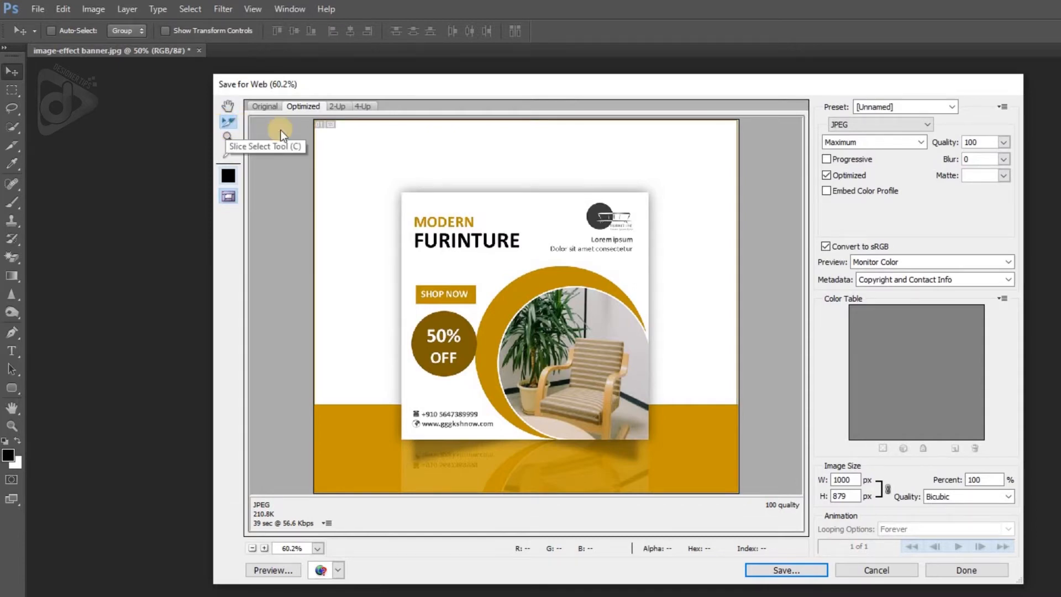
pyautogui.click(876, 570)
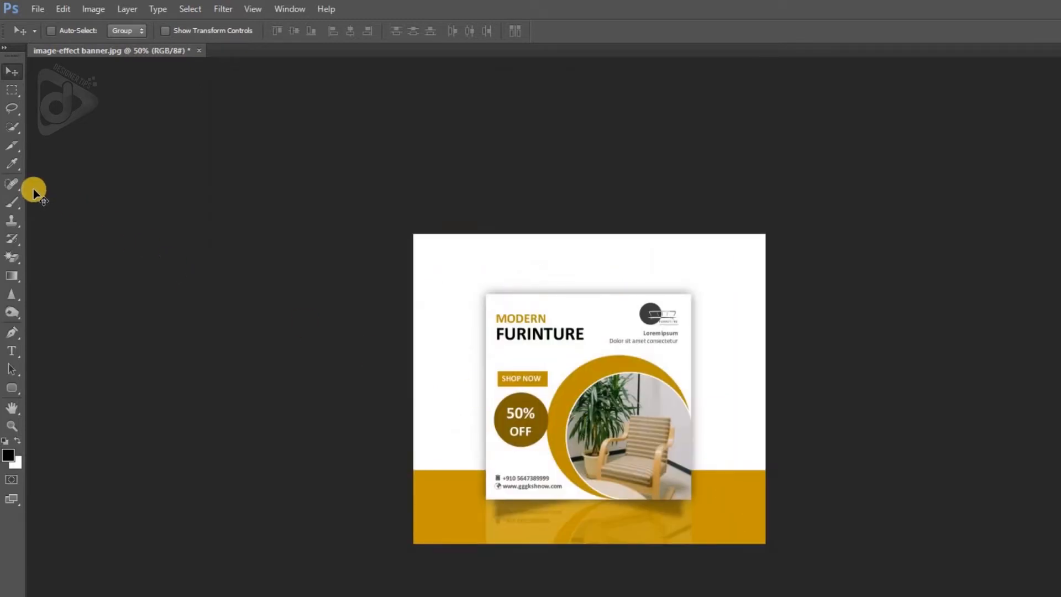
pyautogui.moveTo(11, 148); pyautogui.dragTo(39, 150)
pyautogui.click(65, 170)
pyautogui.moveTo(448, 266); pyautogui.dragTo(534, 361)
pyautogui.moveTo(563, 281); pyautogui.dragTo(701, 412)
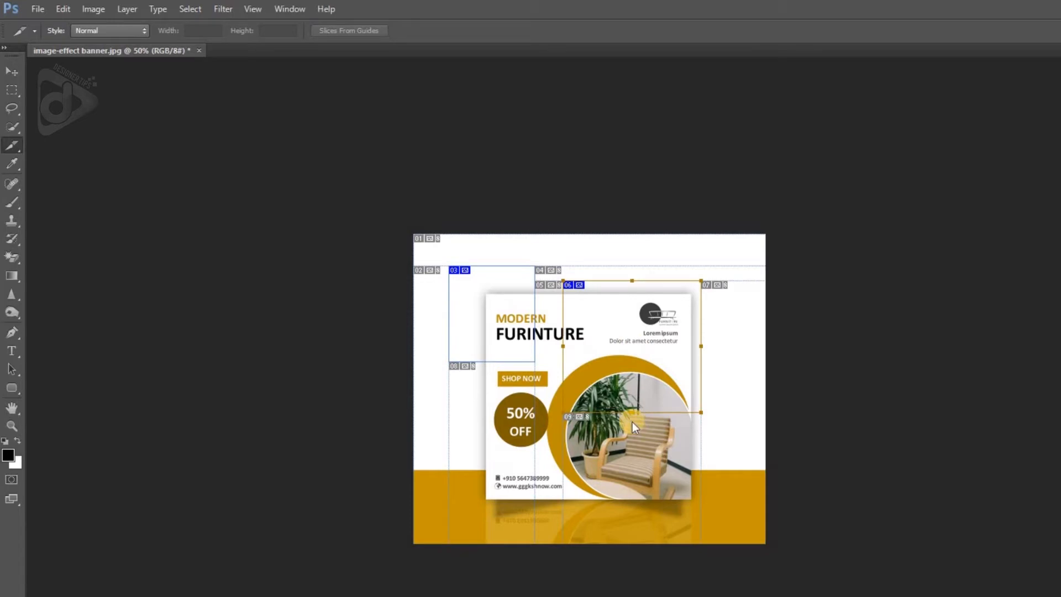
# Reopen Save for Web and select the heading slice and the logo slice in turn in the preview.
pyautogui.hotkey('ctrl', 'alt', 'shift', 's')
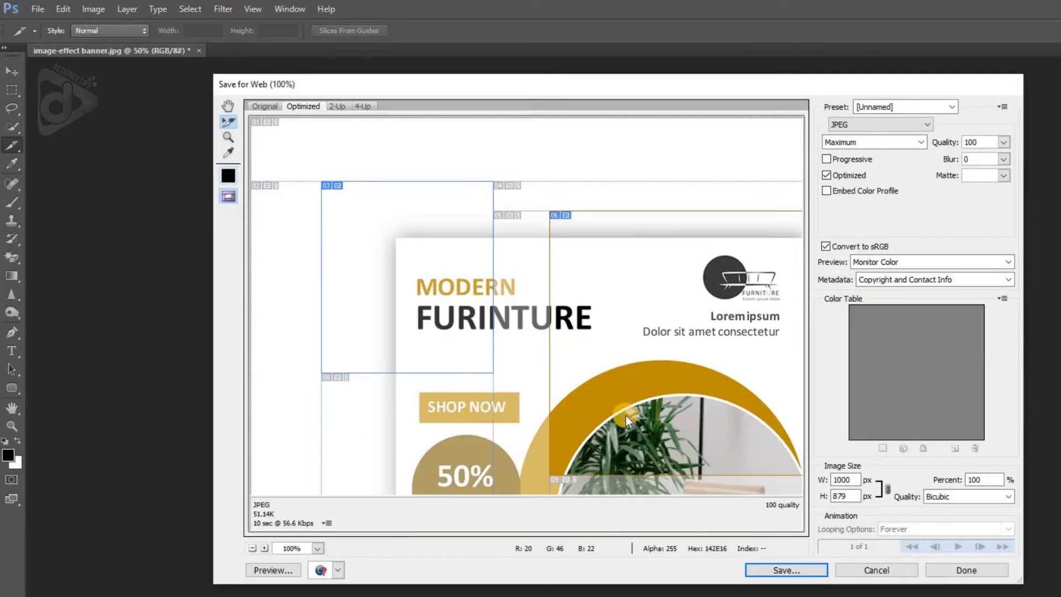
pyautogui.click(365, 220)
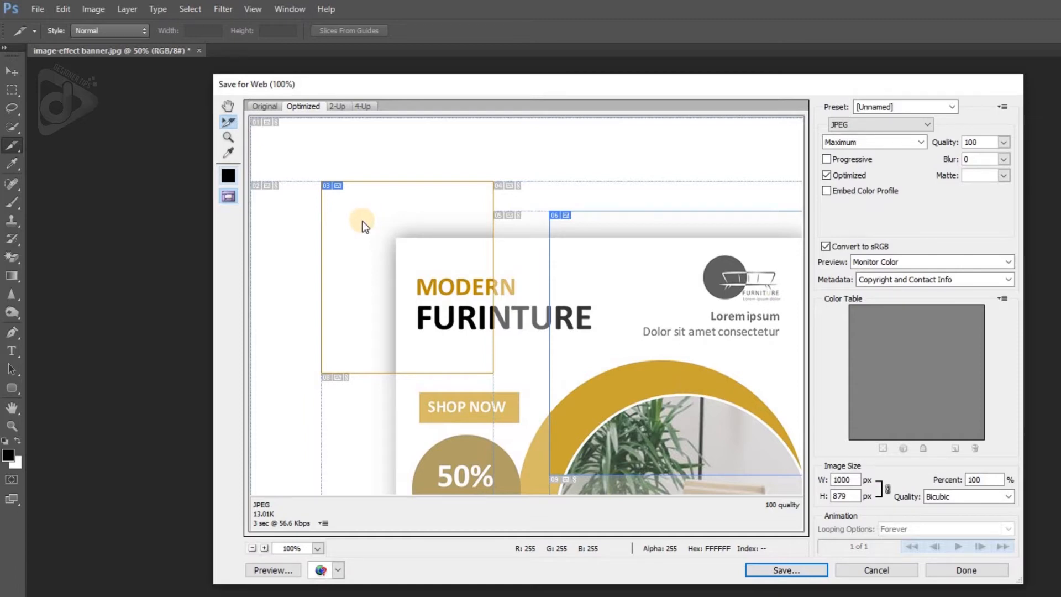
pyautogui.click(613, 282)
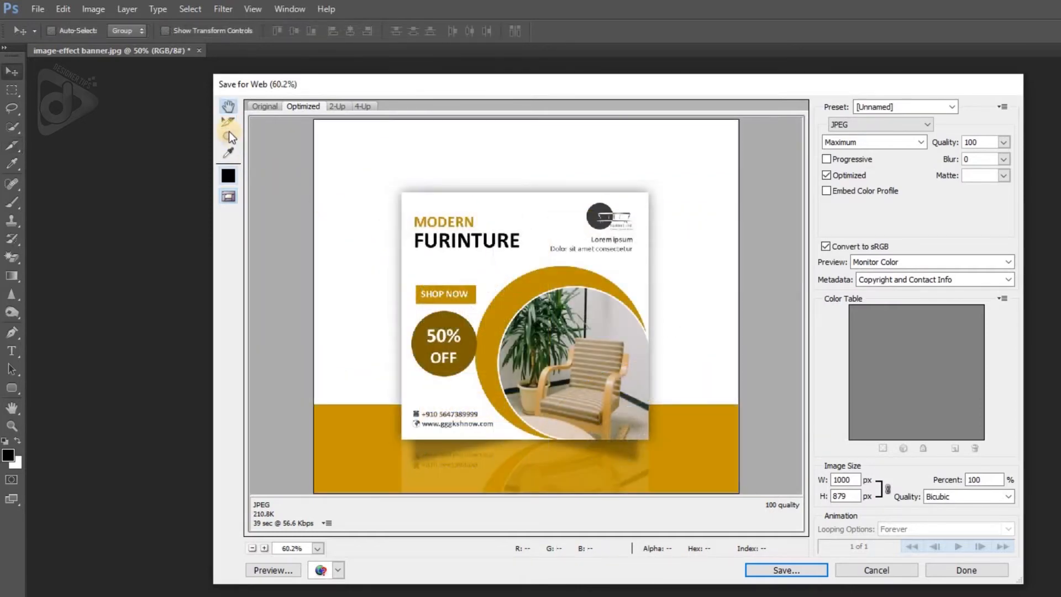
# Magnify the export preview to 66.7% and sample the gold ring's colour with the Eyedropper.
pyautogui.click(224, 123)
pyautogui.click(228, 137)
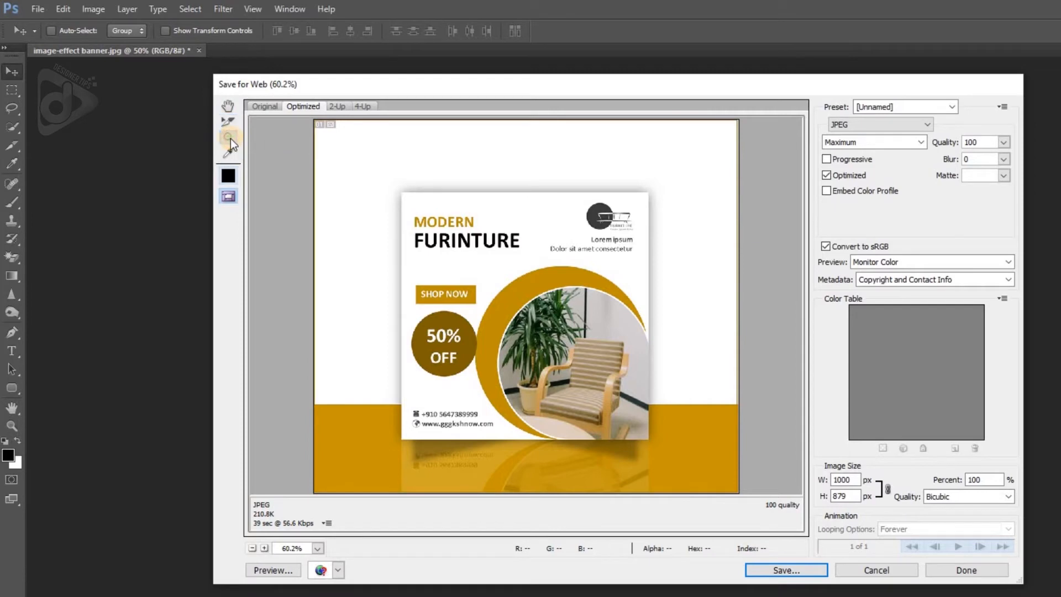
pyautogui.click(422, 242)
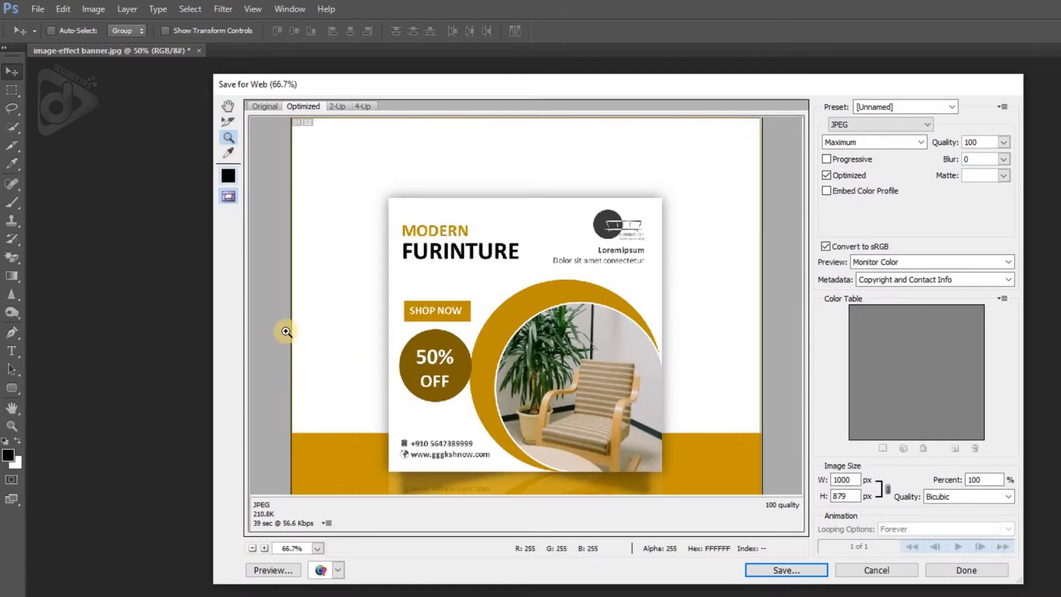
pyautogui.click(227, 150)
pyautogui.click(504, 312)
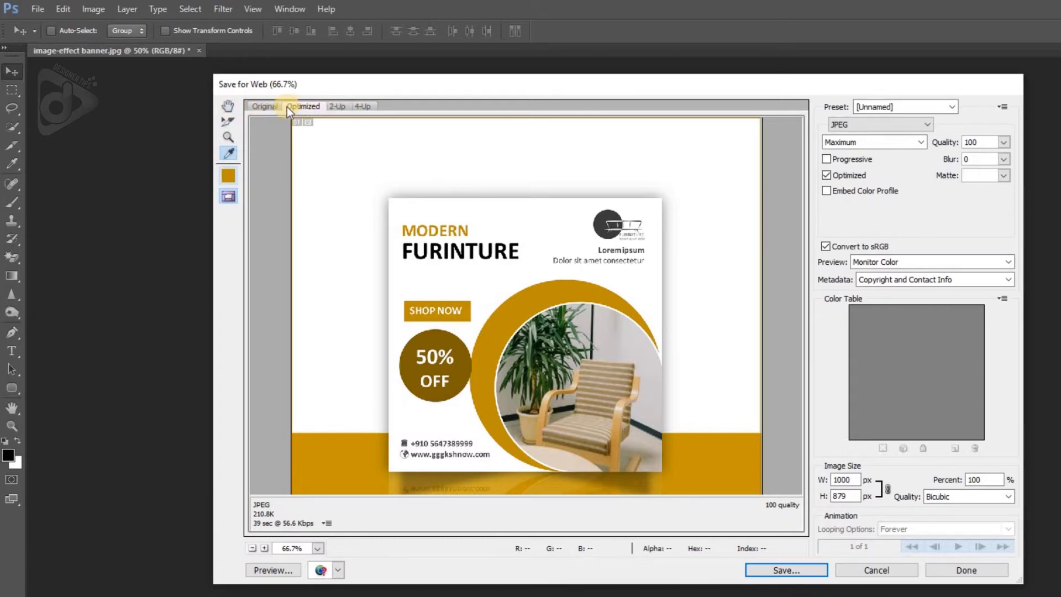
# Compare the Original and Optimized previews and look through the download-speed options for the size estimate.
pyautogui.click(261, 107)
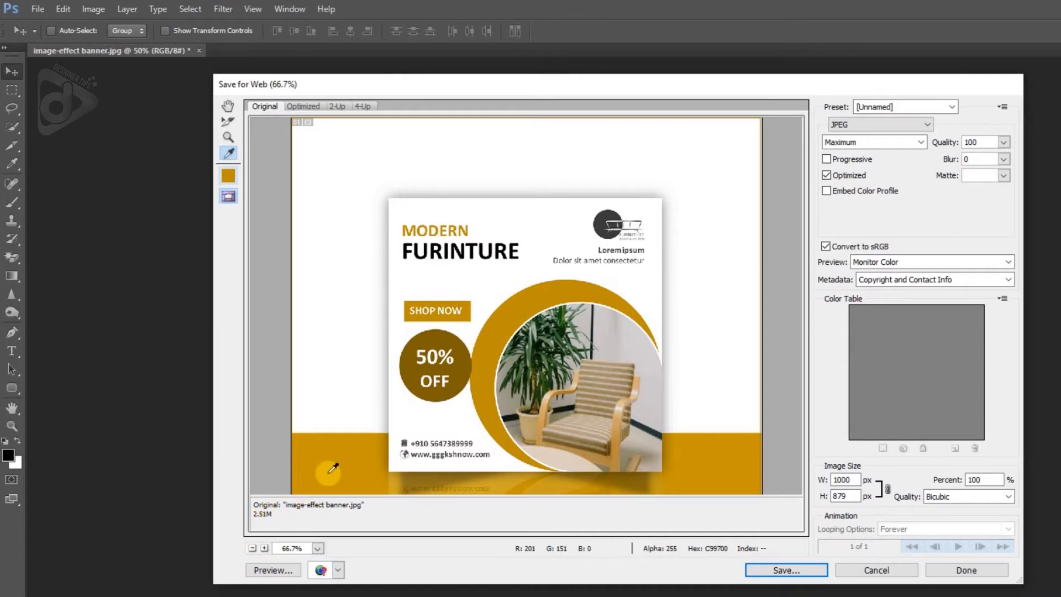
pyautogui.click(297, 107)
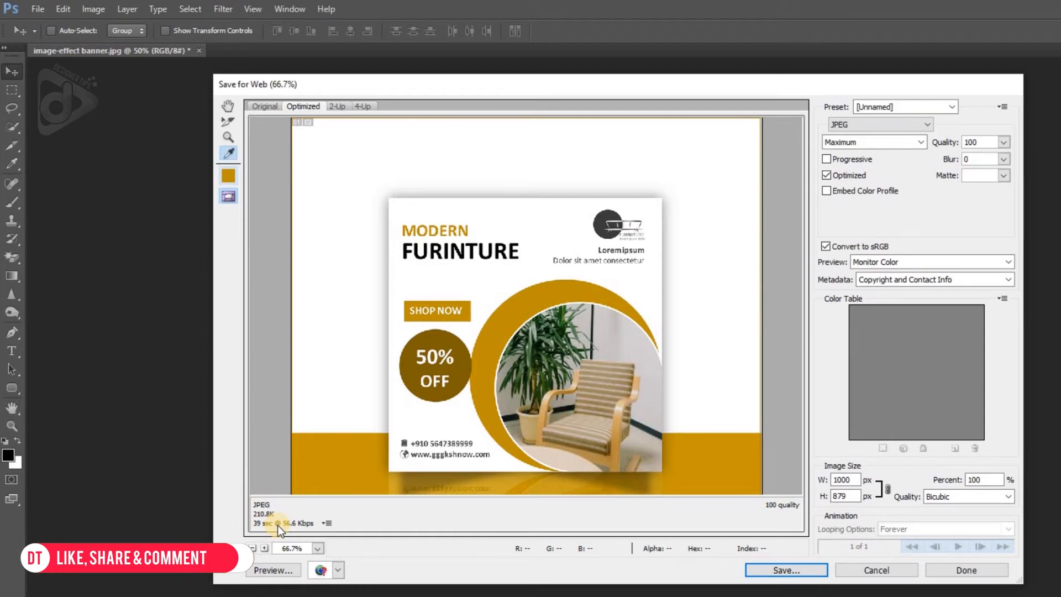
pyautogui.click(326, 523)
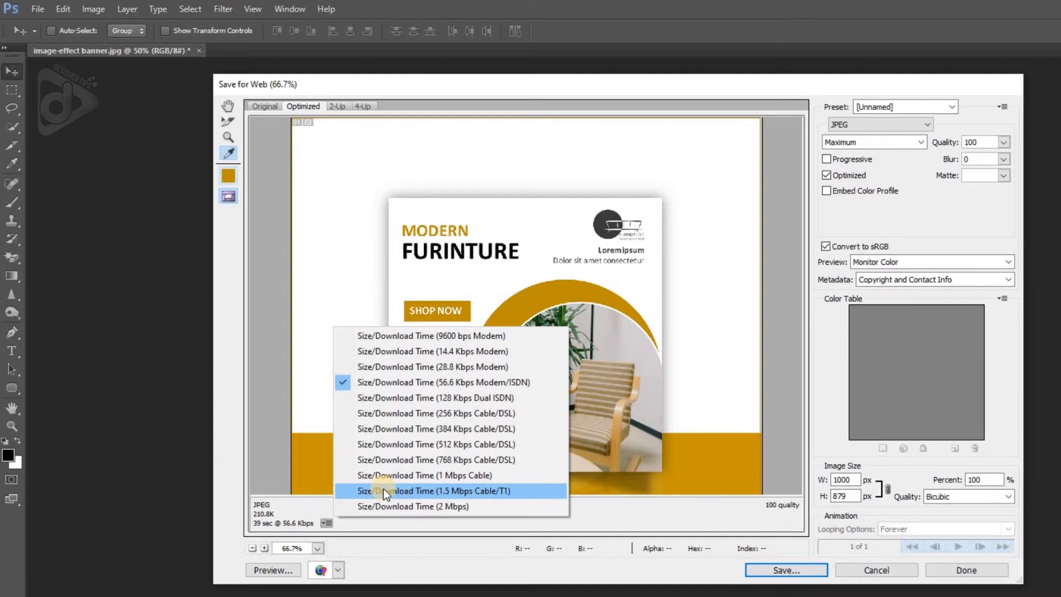
pyautogui.click(373, 509)
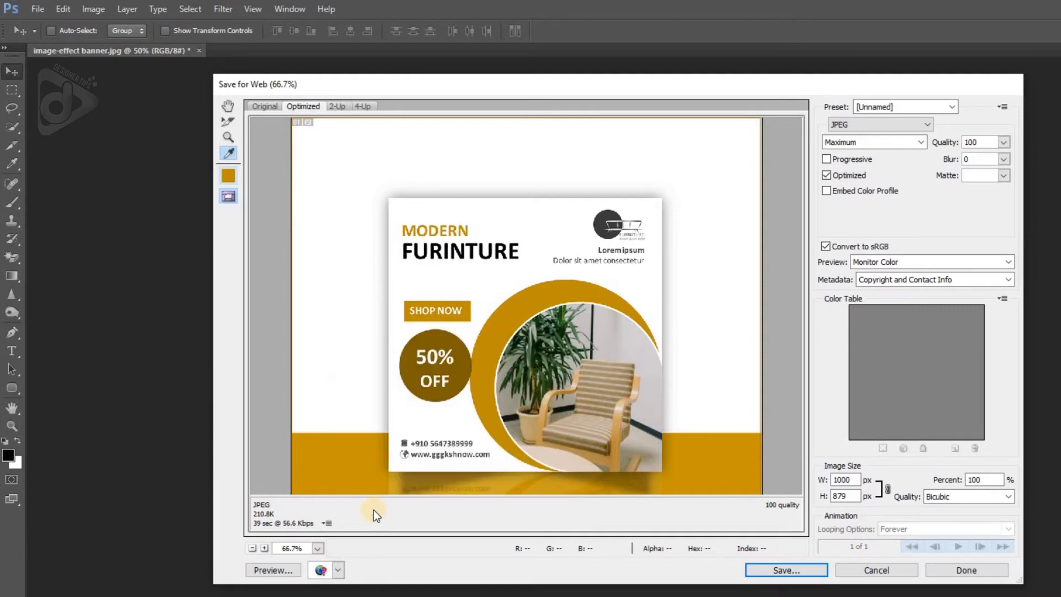
# Compare the original image with the optimized JPEG side by side in the 2-Up view, checking each version's settings and file size.
pyautogui.click(335, 105)
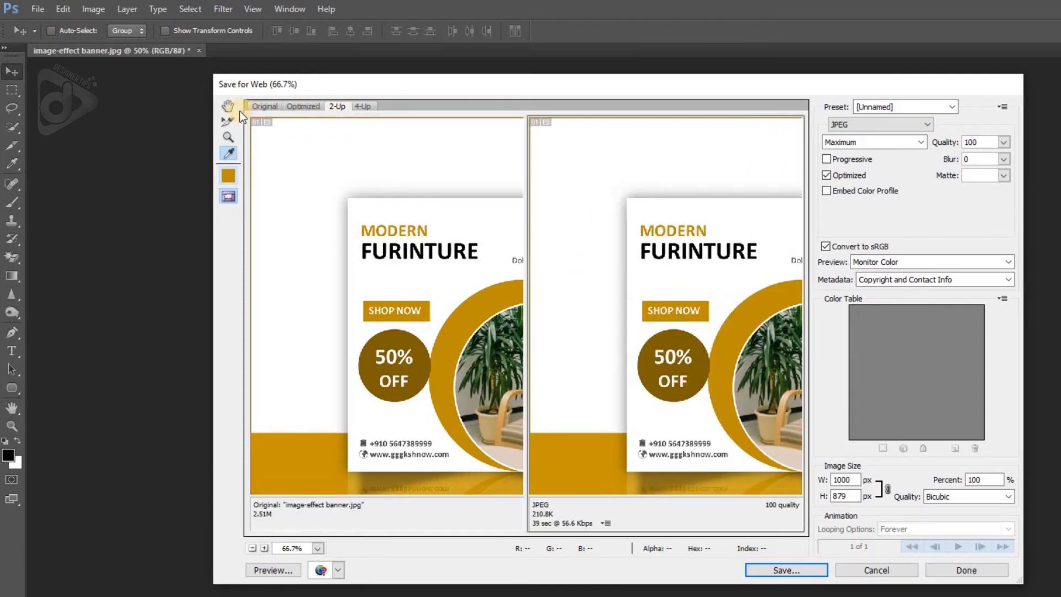
pyautogui.click(226, 106)
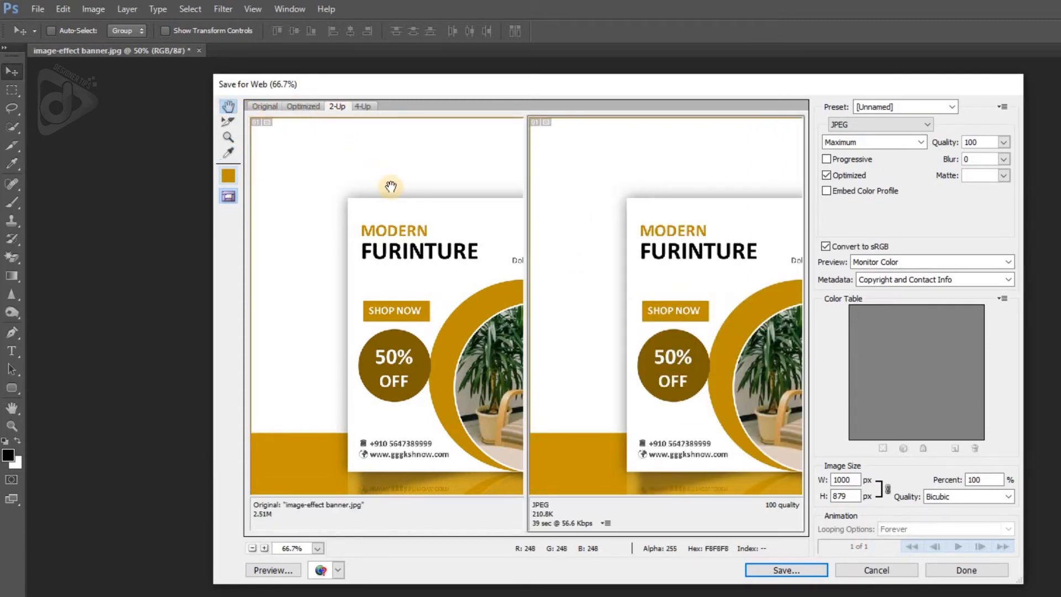
pyautogui.click(343, 240)
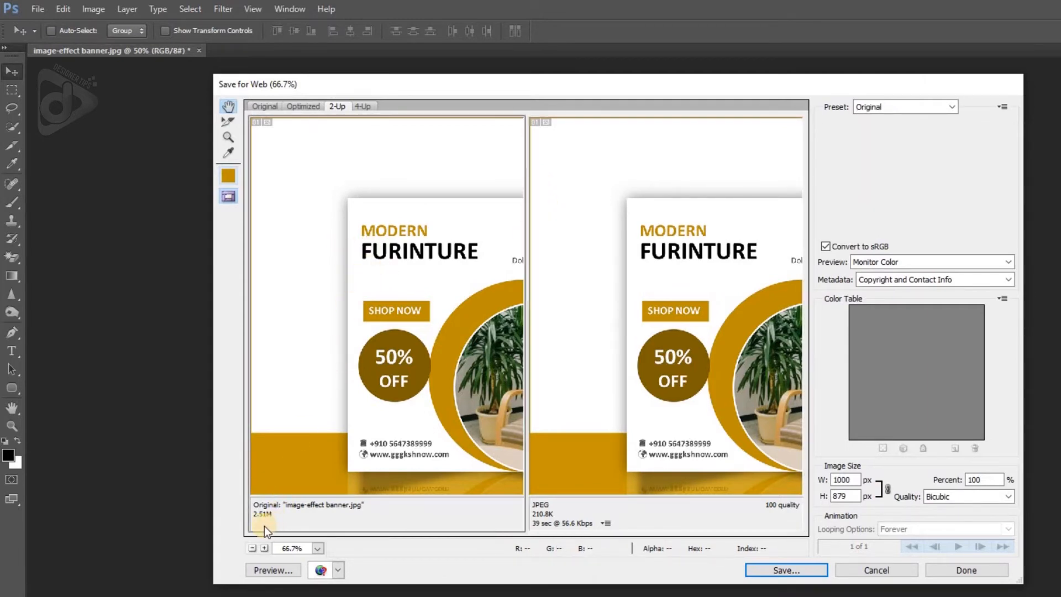
pyautogui.click(593, 402)
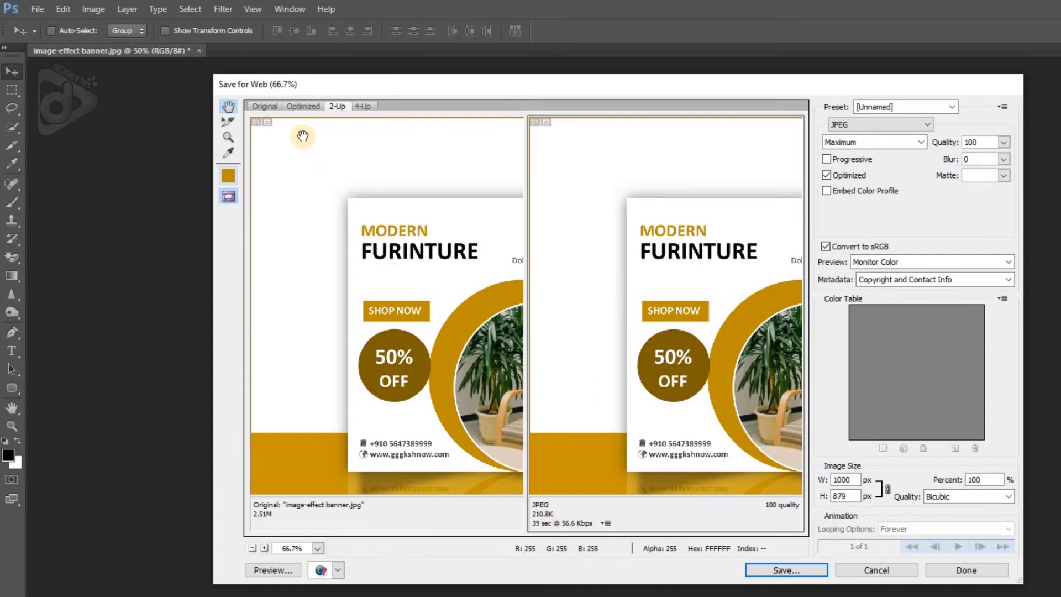
pyautogui.click(289, 104)
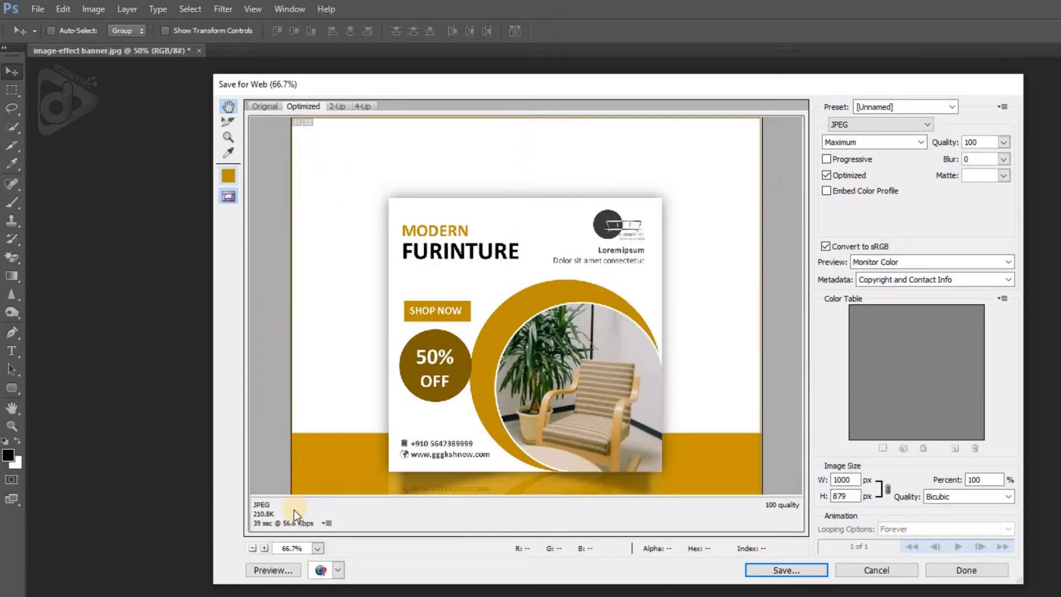
pyautogui.click(335, 108)
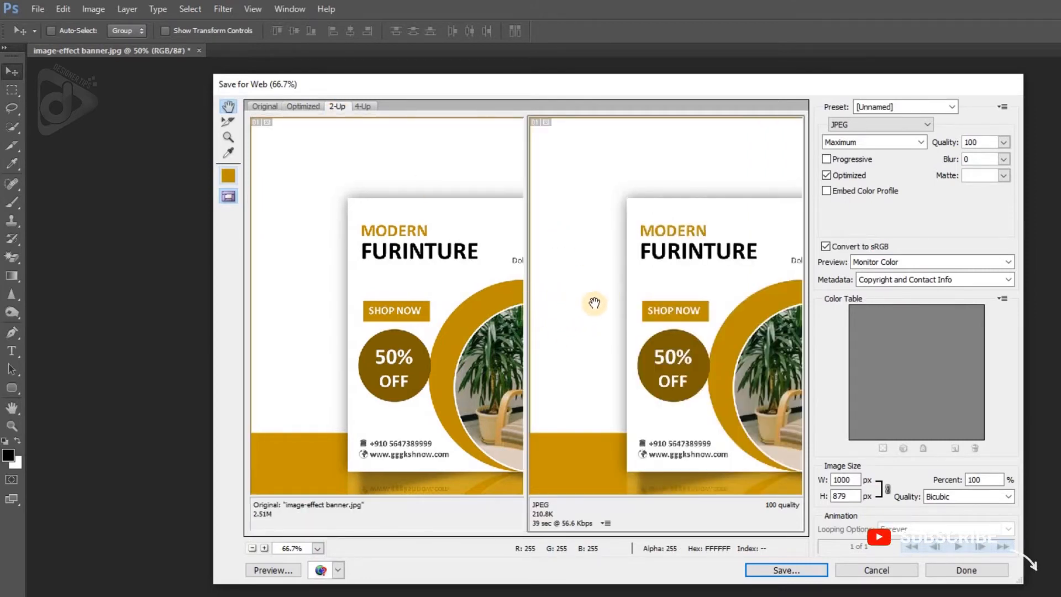
pyautogui.click(487, 305)
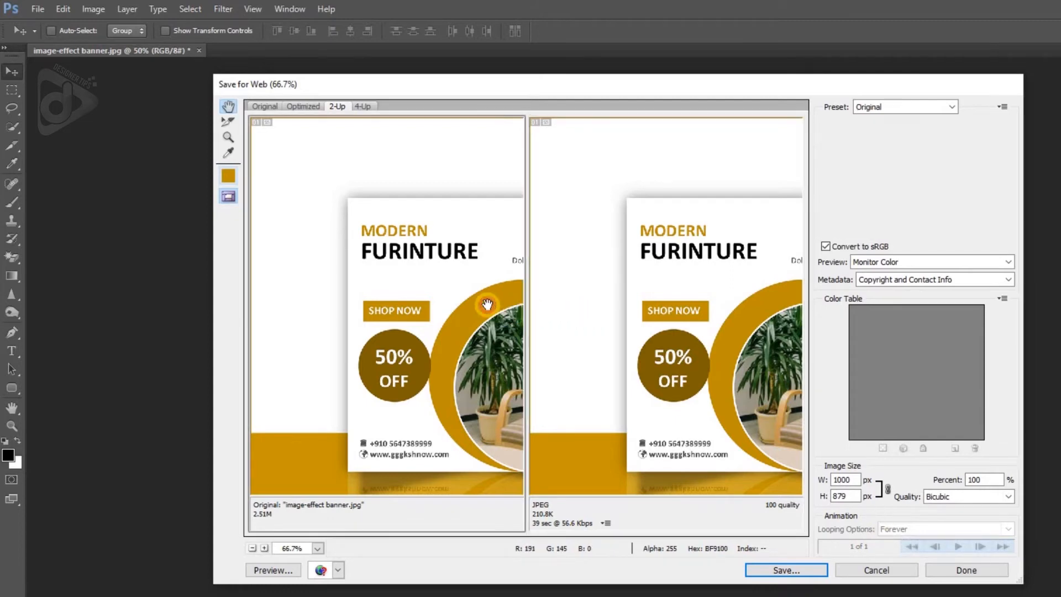
pyautogui.click(628, 380)
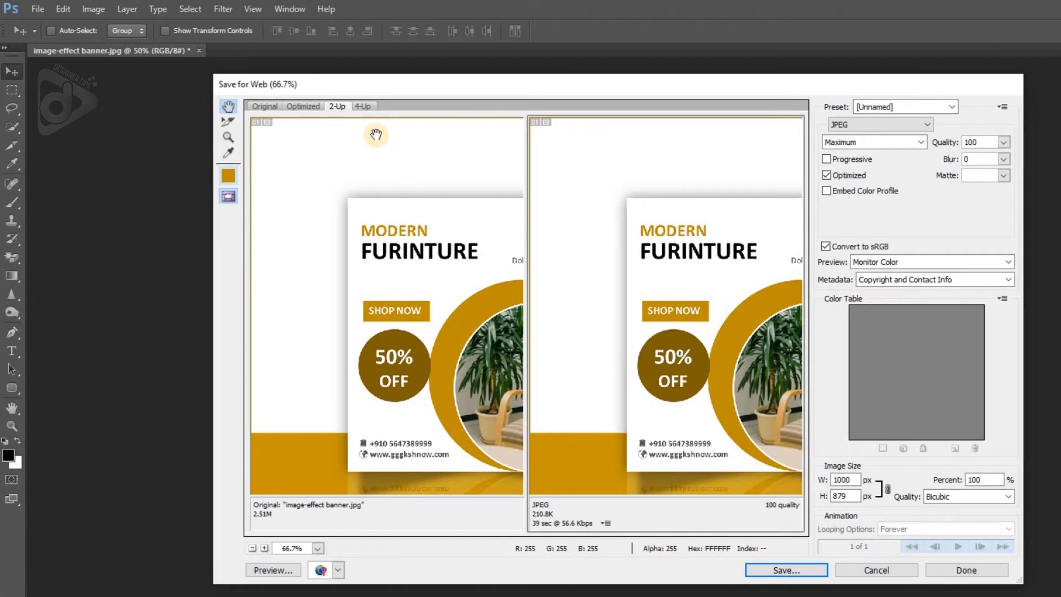
# Show the 4-Up comparison and examine the original and the JPEG versions at 100, 50 and 25 quality.
pyautogui.click(362, 106)
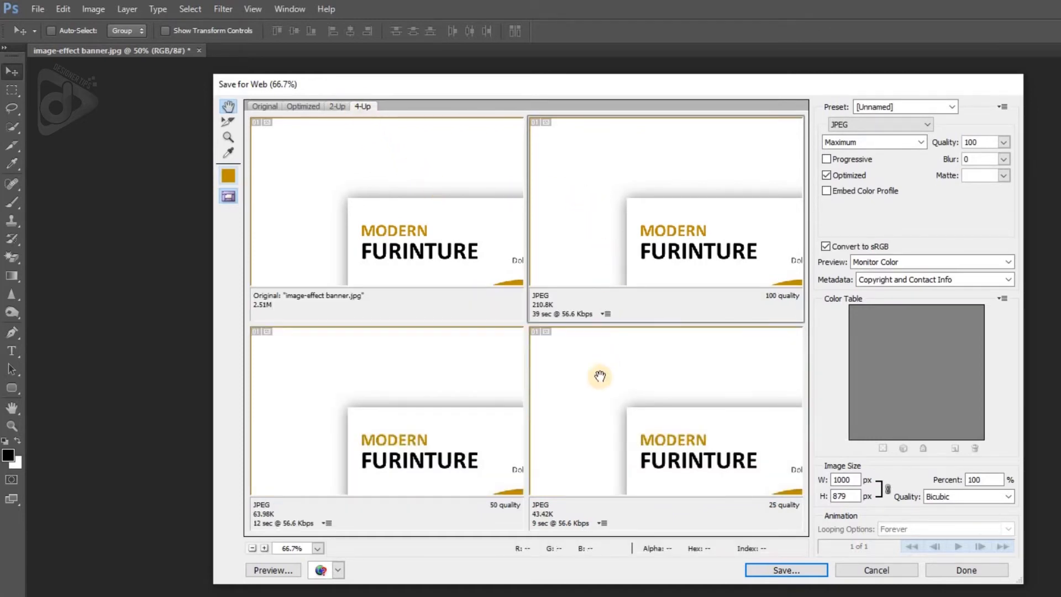
pyautogui.click(421, 243)
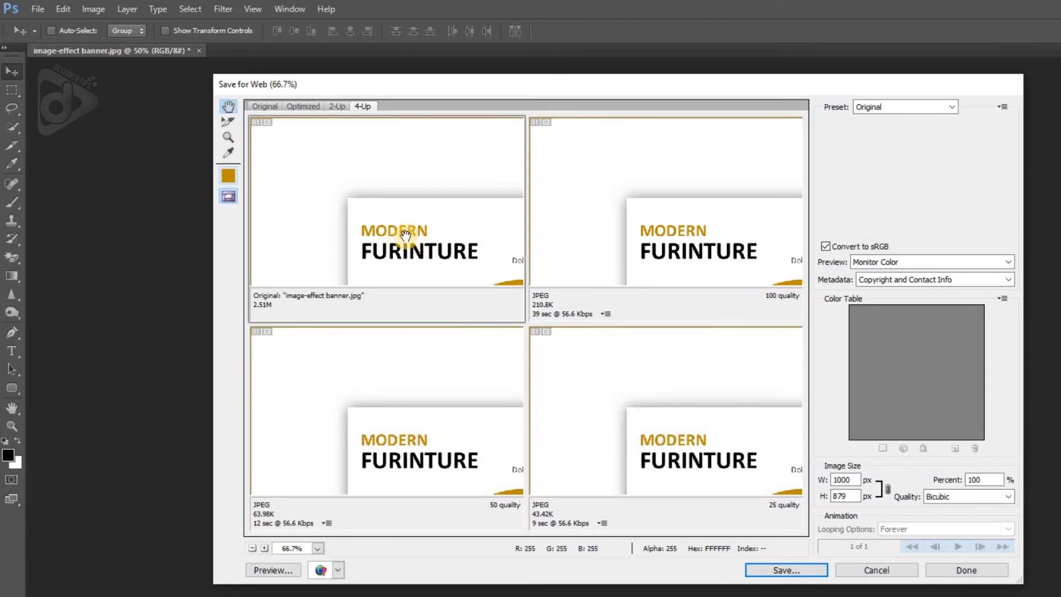
pyautogui.click(618, 244)
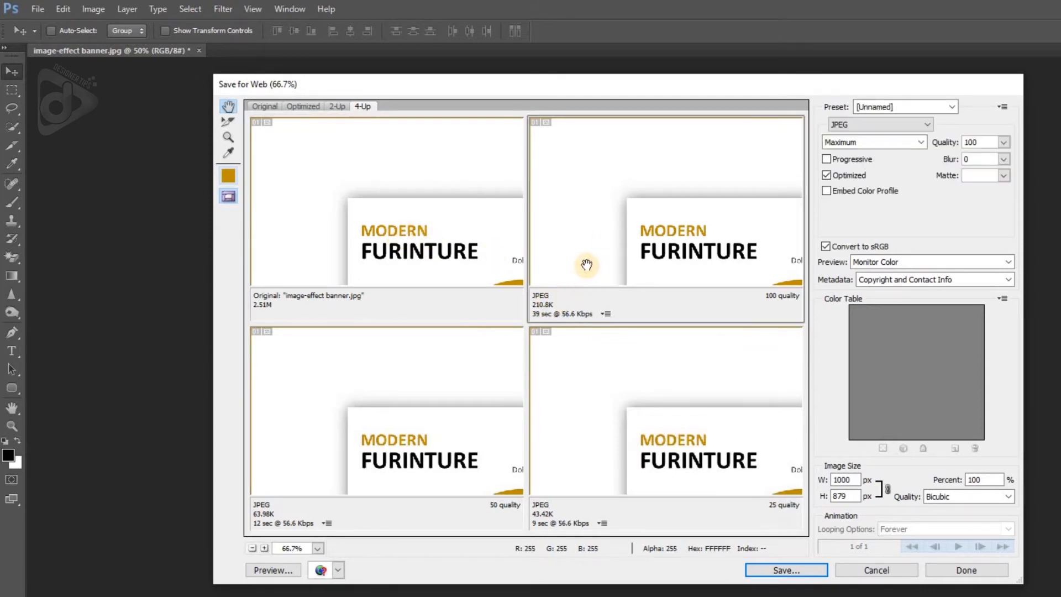
pyautogui.click(346, 461)
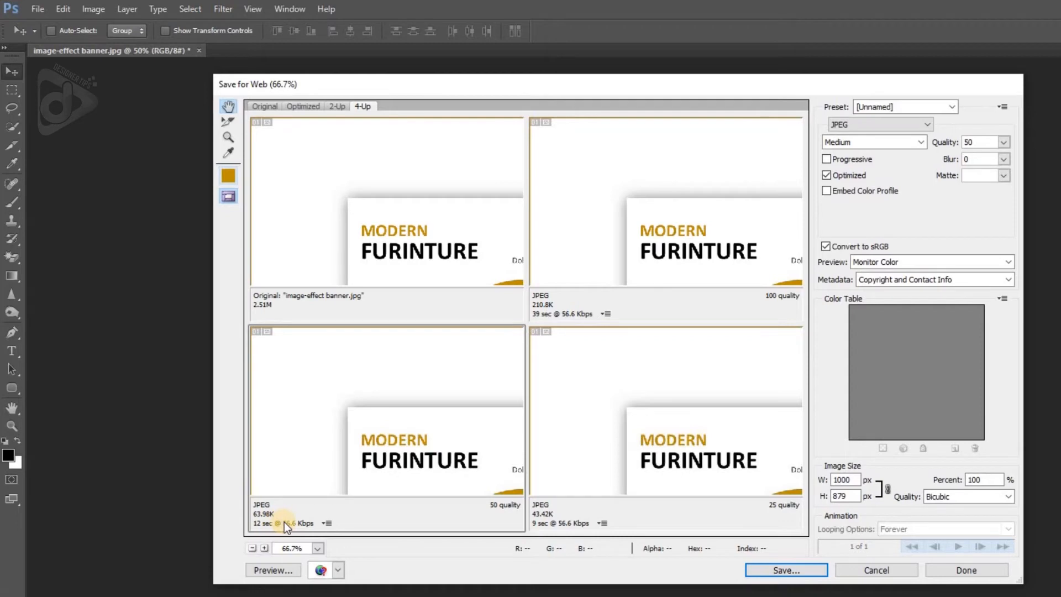
pyautogui.click(570, 469)
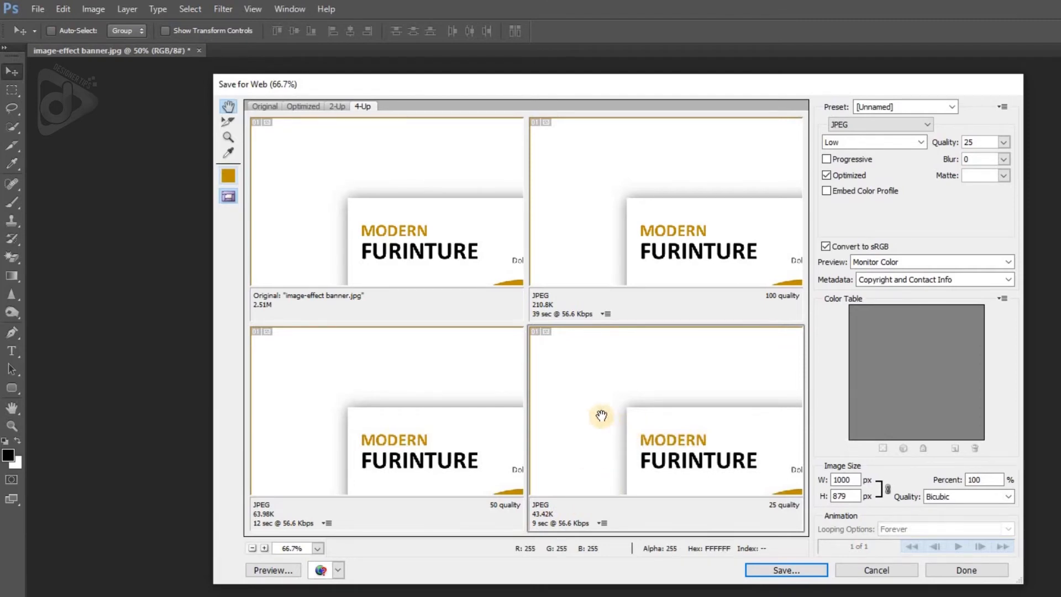
# Return to the single Optimized preview and apply the JPEG High preset to the export.
pyautogui.click(297, 108)
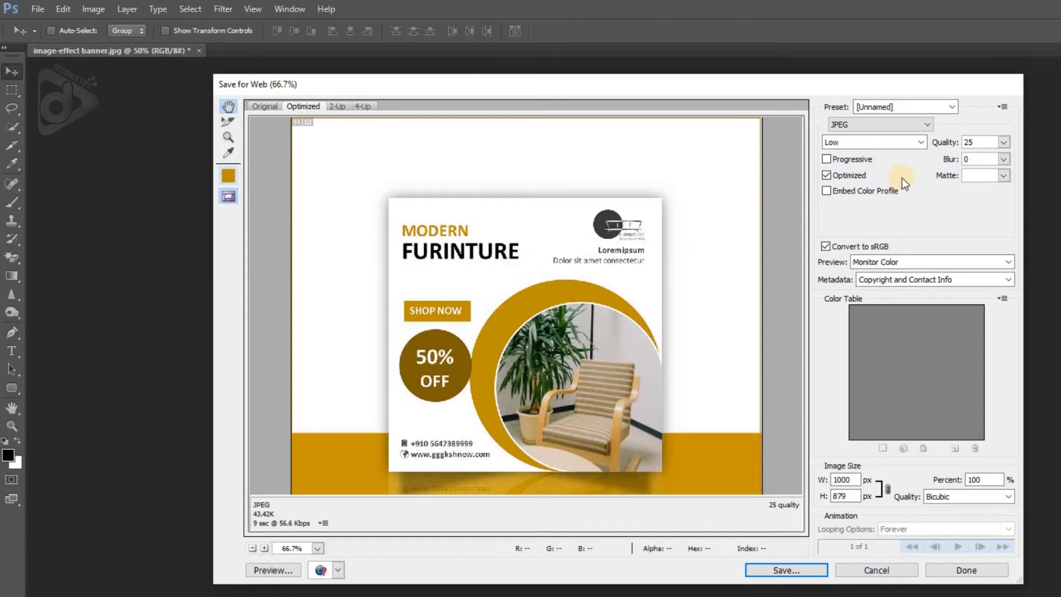
pyautogui.click(889, 108)
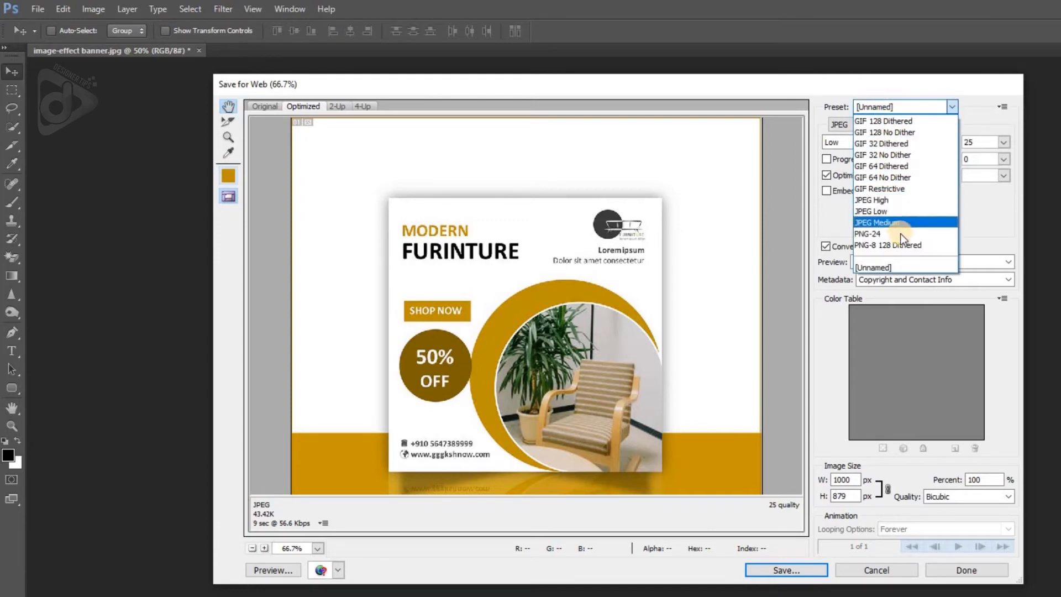
pyautogui.click(878, 201)
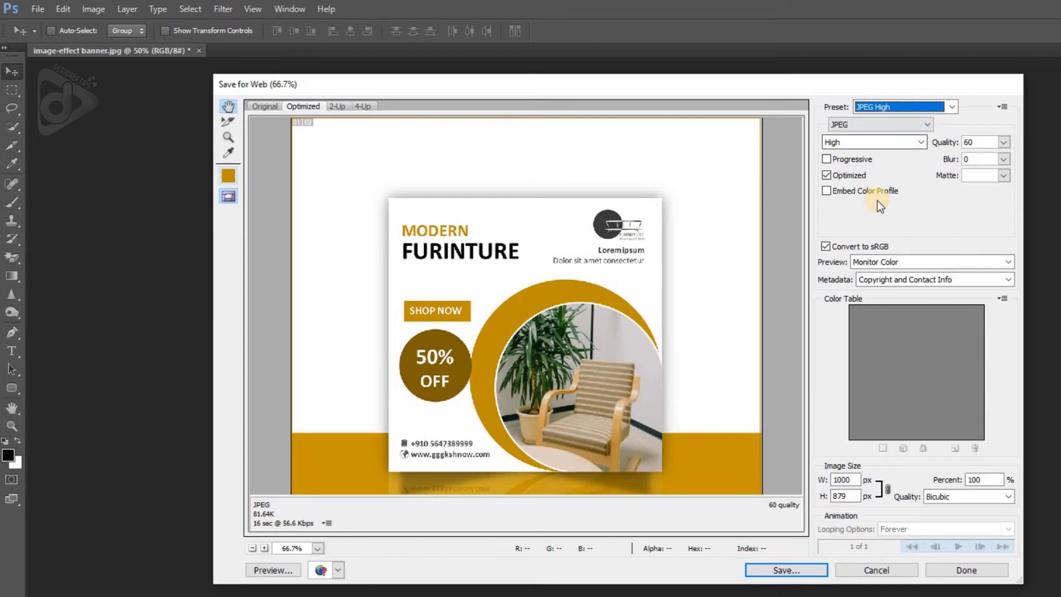
# Optimize the JPEG to a desired file size of 100 K, starting with the current settings.
pyautogui.click(884, 102)
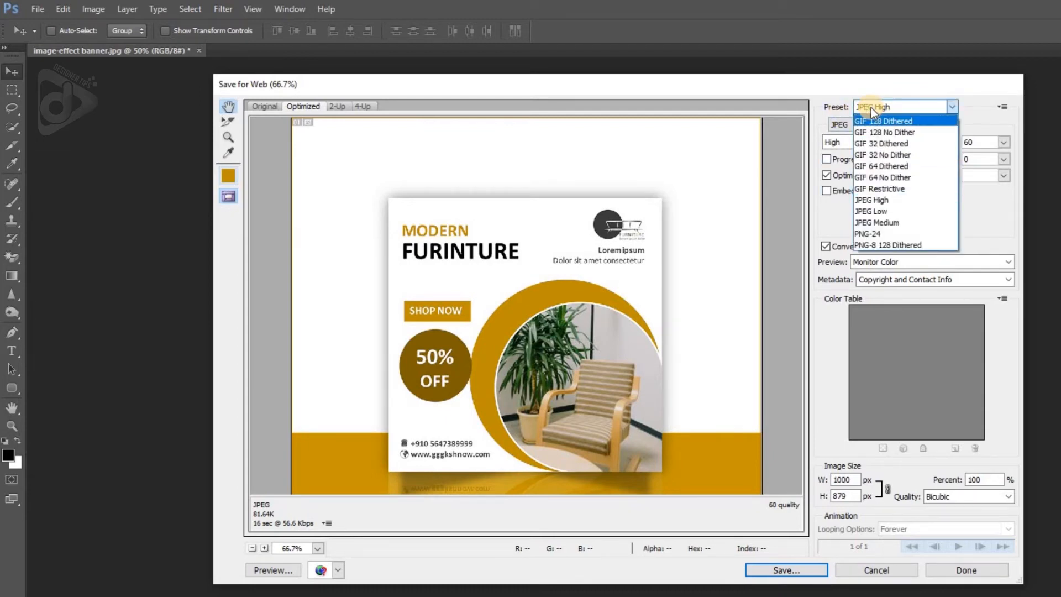
pyautogui.click(836, 217)
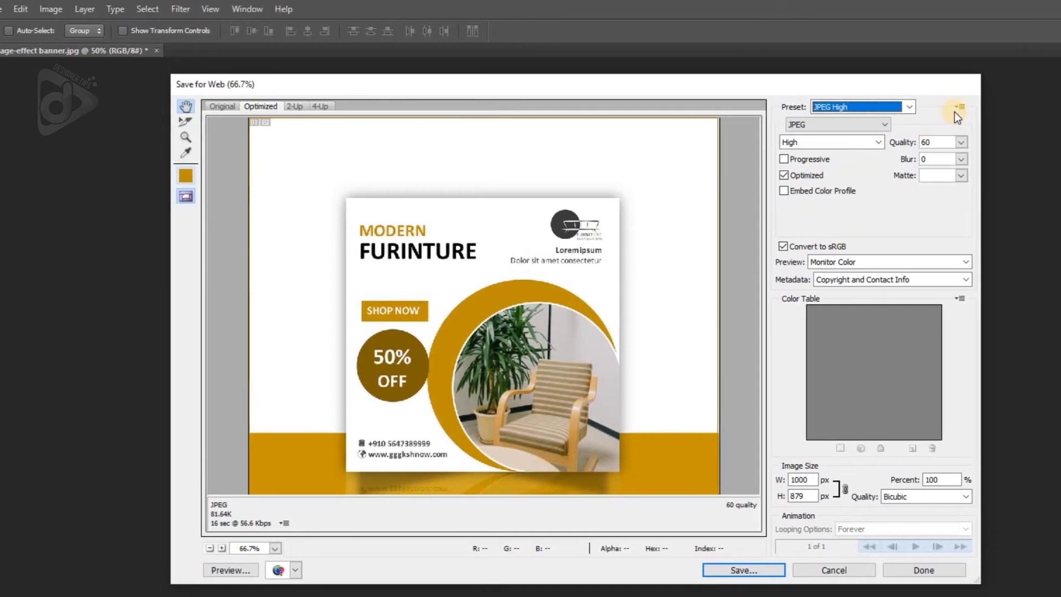
pyautogui.click(959, 107)
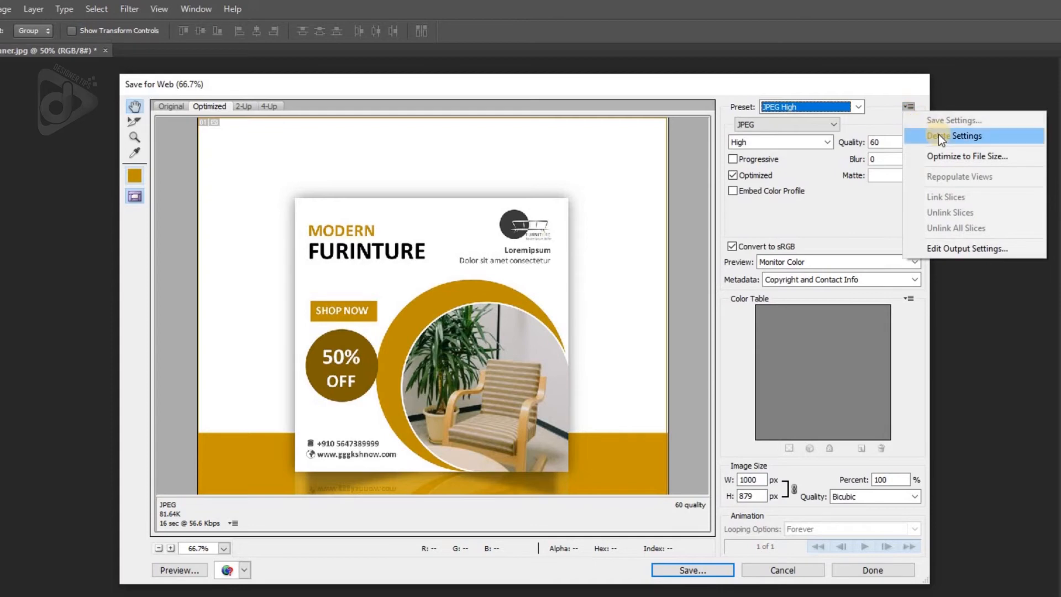
pyautogui.click(956, 156)
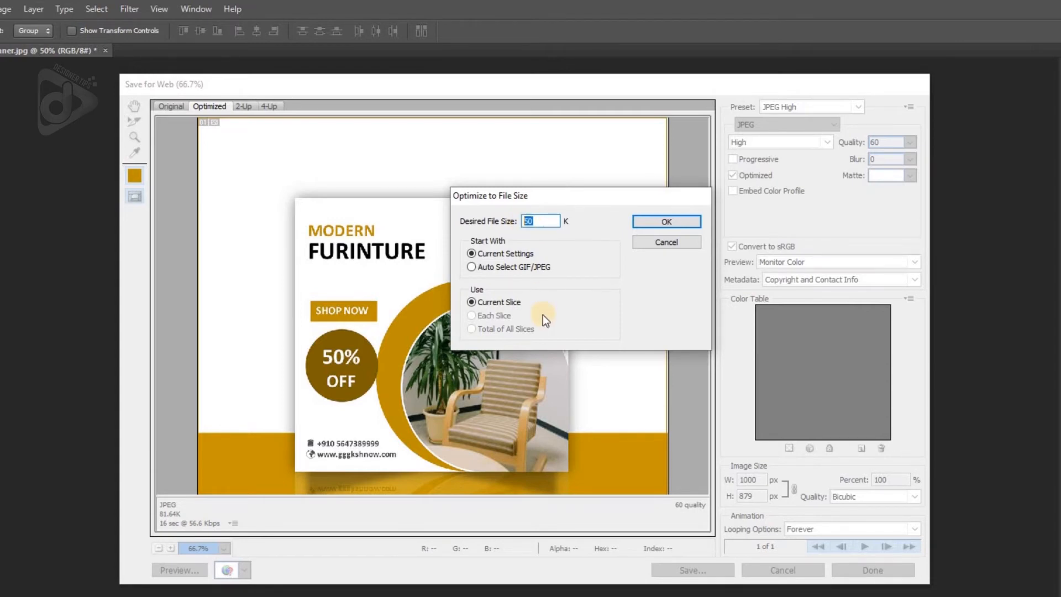
pyautogui.write('100')
pyautogui.click(668, 222)
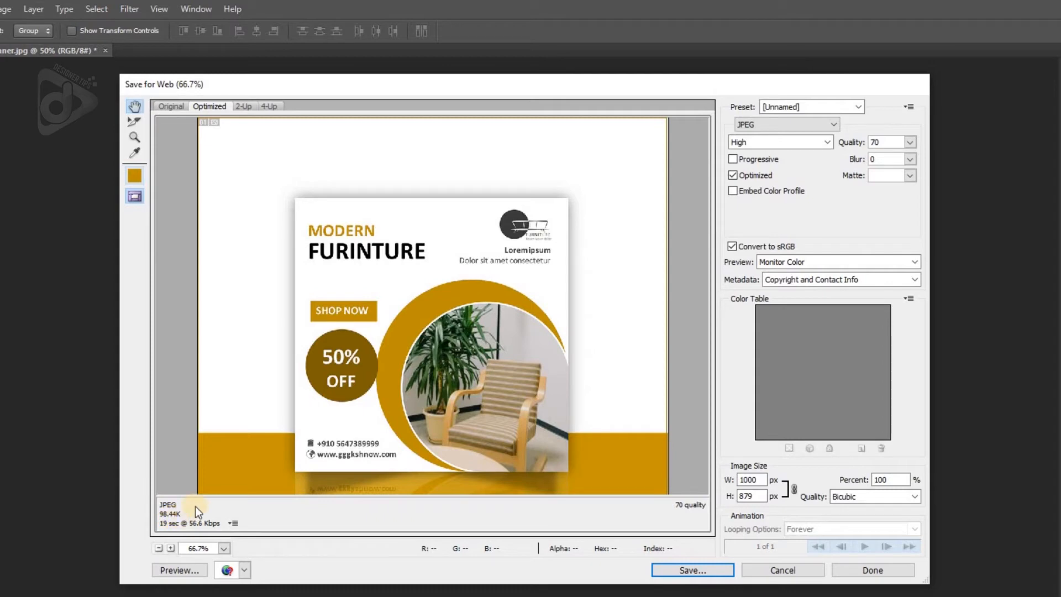
pyautogui.click(908, 107)
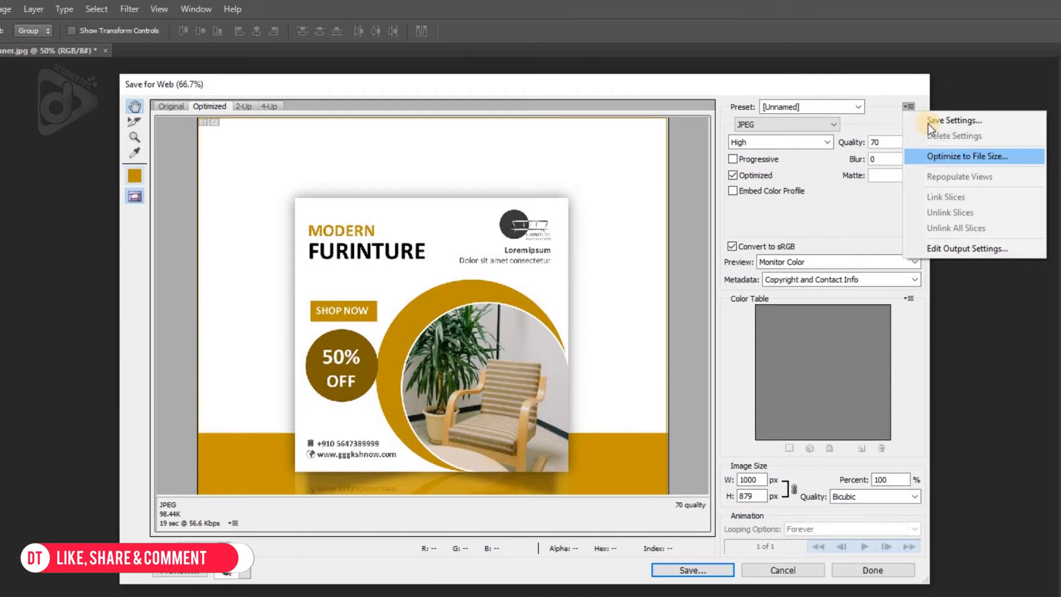
pyautogui.click(885, 117)
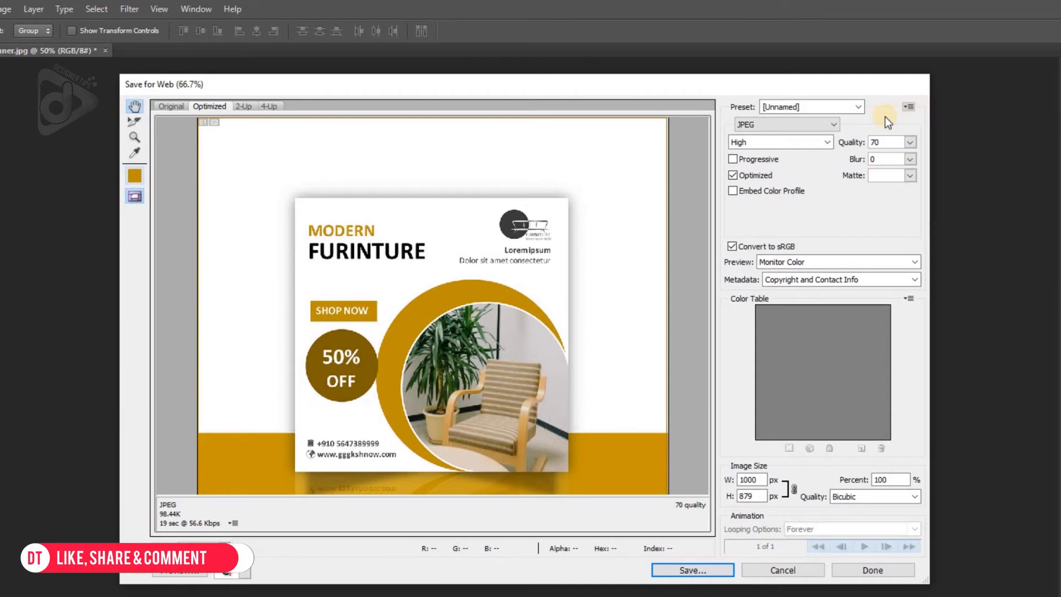
# Try the GIF format to examine its settings and color table, and return the export format to JPEG.
pyautogui.click(791, 127)
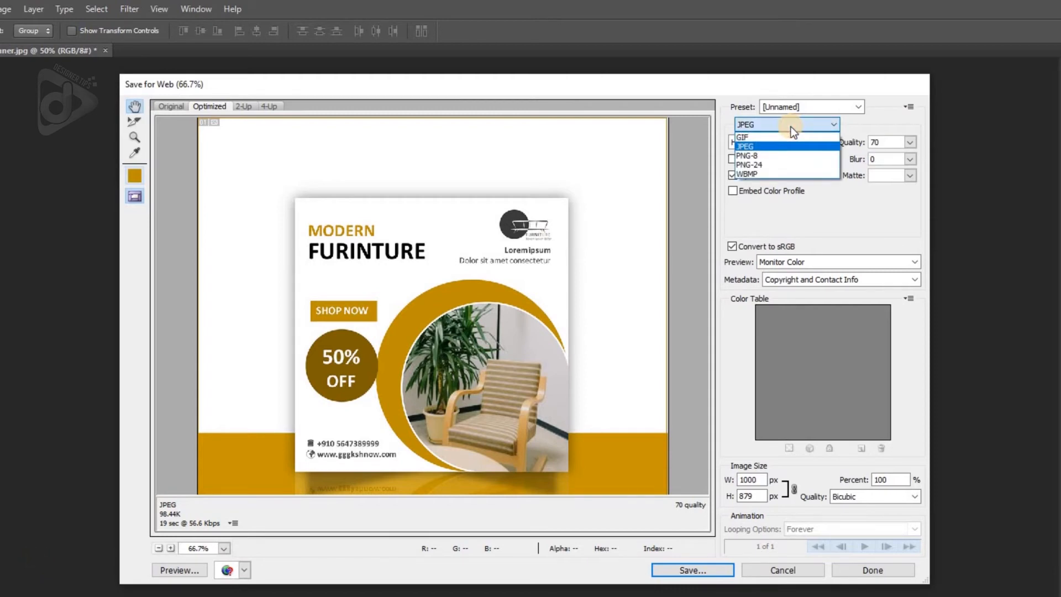
pyautogui.click(744, 137)
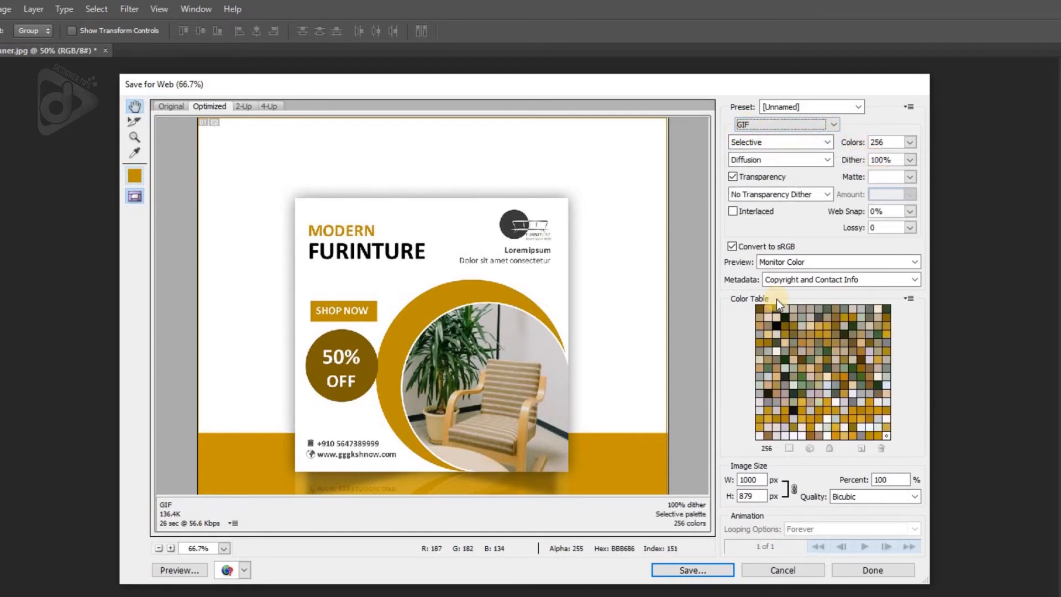
pyautogui.click(754, 127)
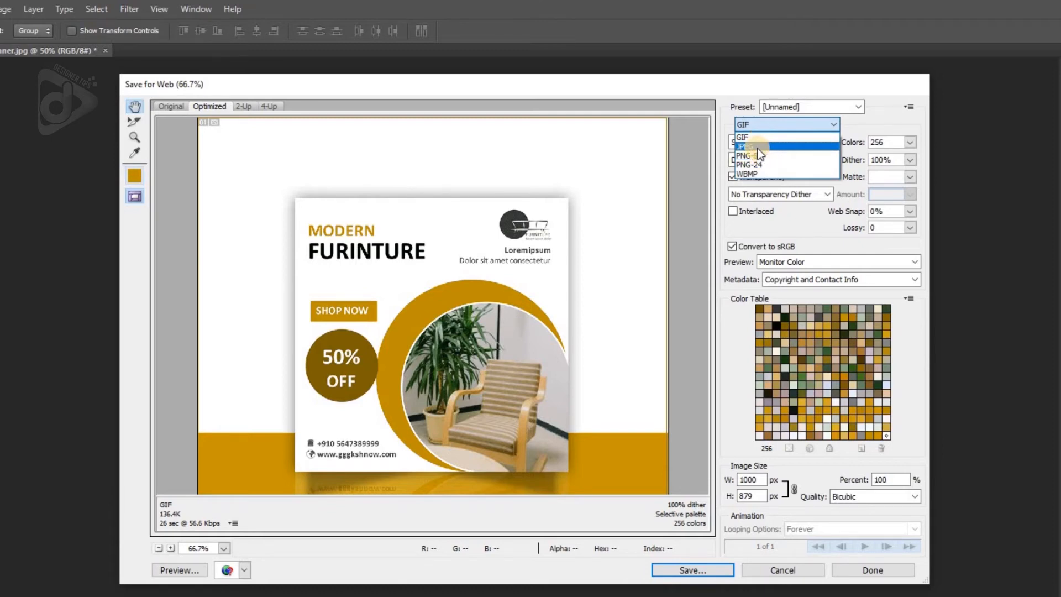
pyautogui.click(756, 147)
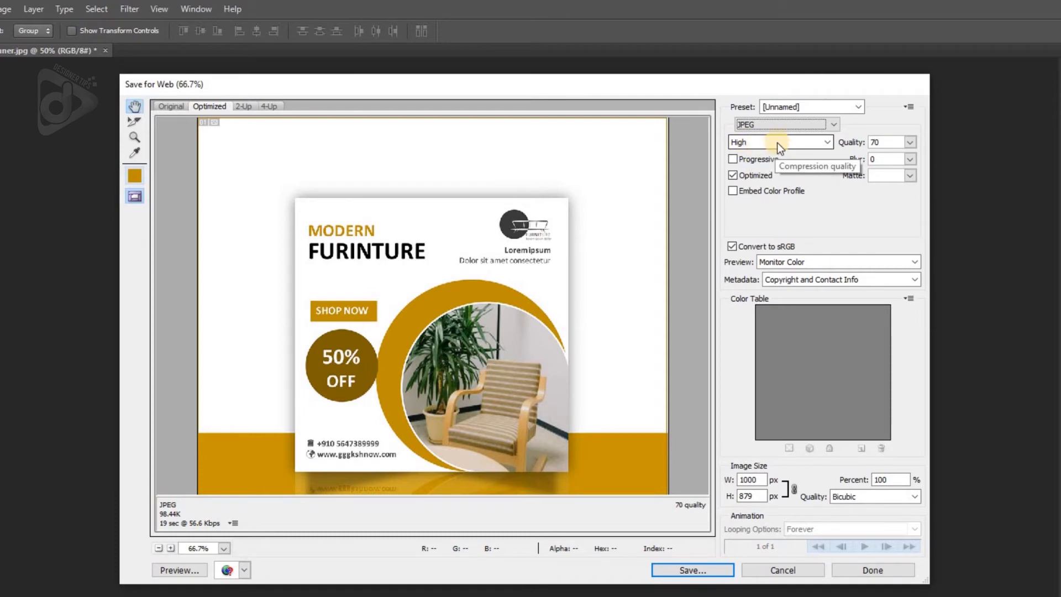
# Try the Medium JPEG compression quality for comparison and switch it to Maximum.
pyautogui.click(761, 143)
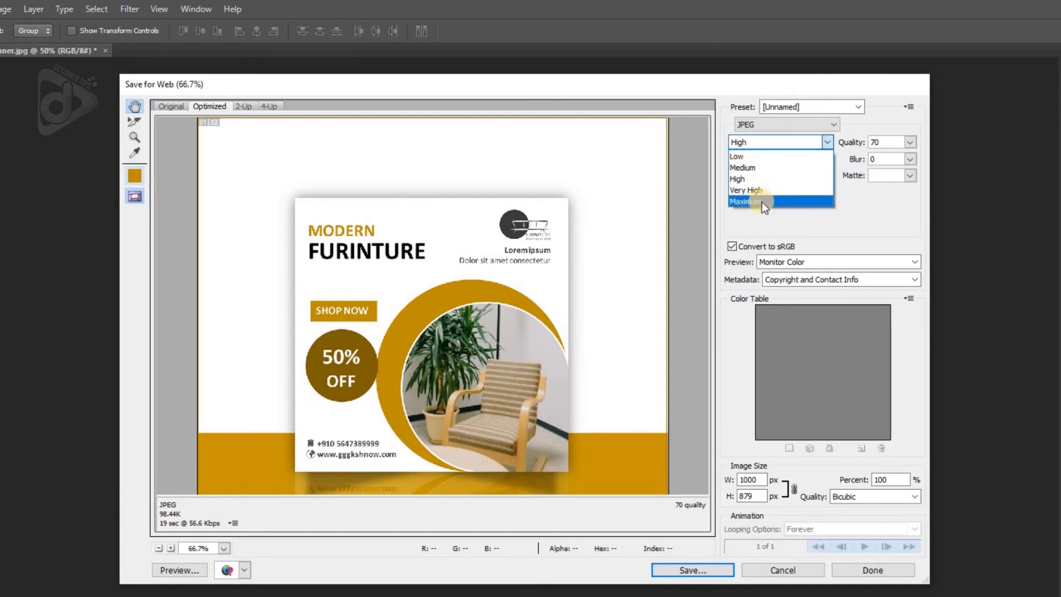
pyautogui.click(744, 166)
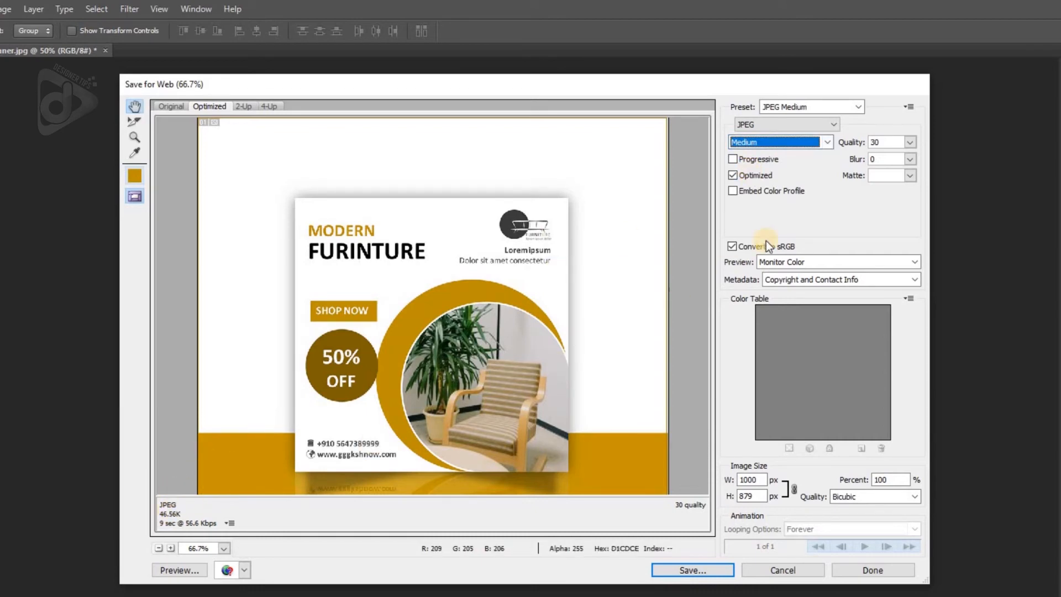
pyautogui.click(759, 138)
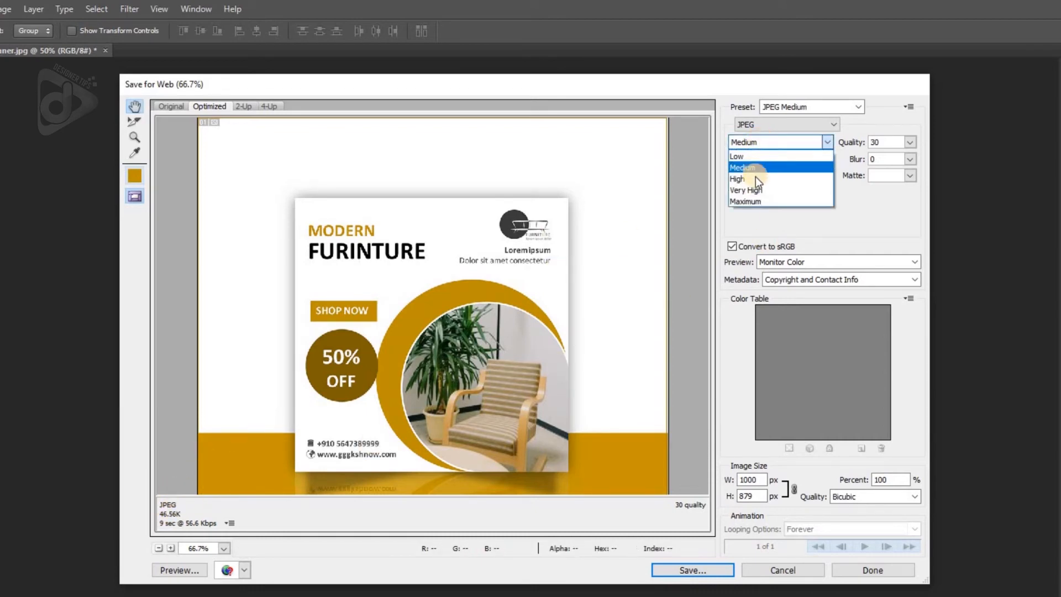
pyautogui.click(750, 202)
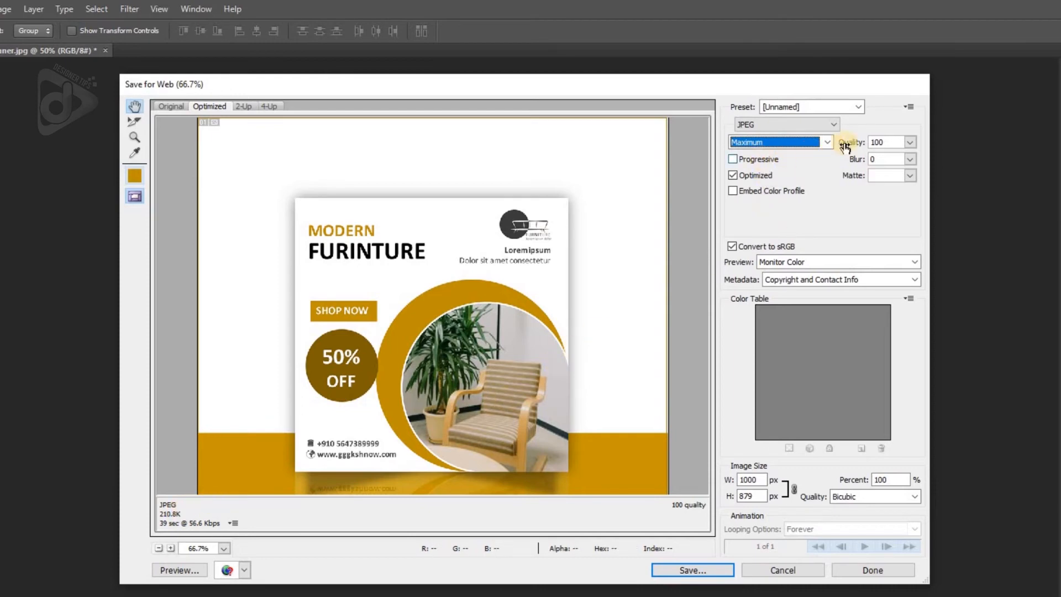
# Lower the JPEG quality value to 53 to check the file size, and raise it back to 100.
pyautogui.click(910, 143)
pyautogui.moveTo(881, 165); pyautogui.dragTo(877, 167)
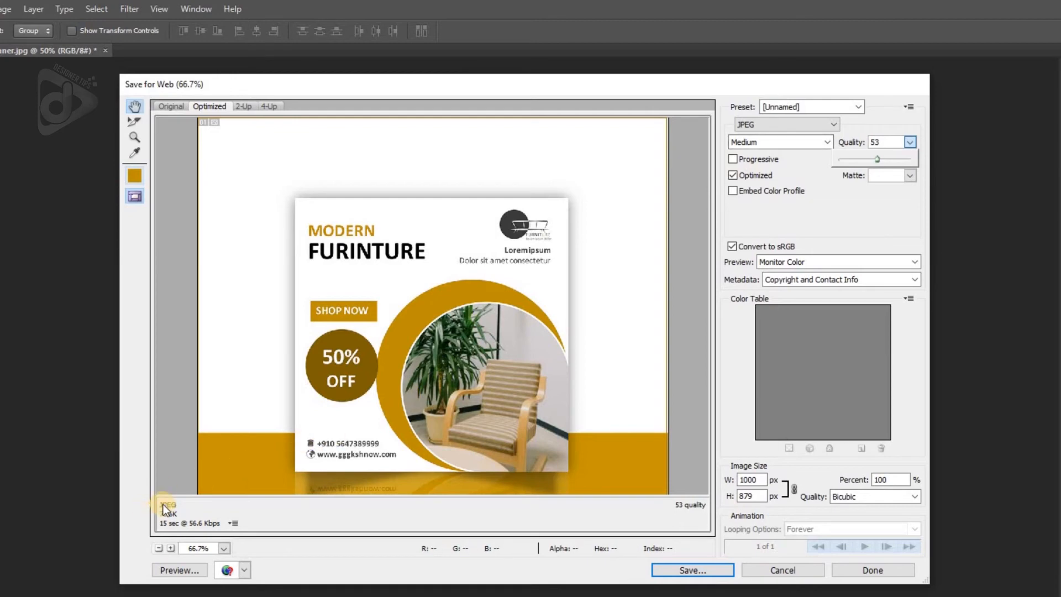
pyautogui.moveTo(889, 159); pyautogui.dragTo(923, 161)
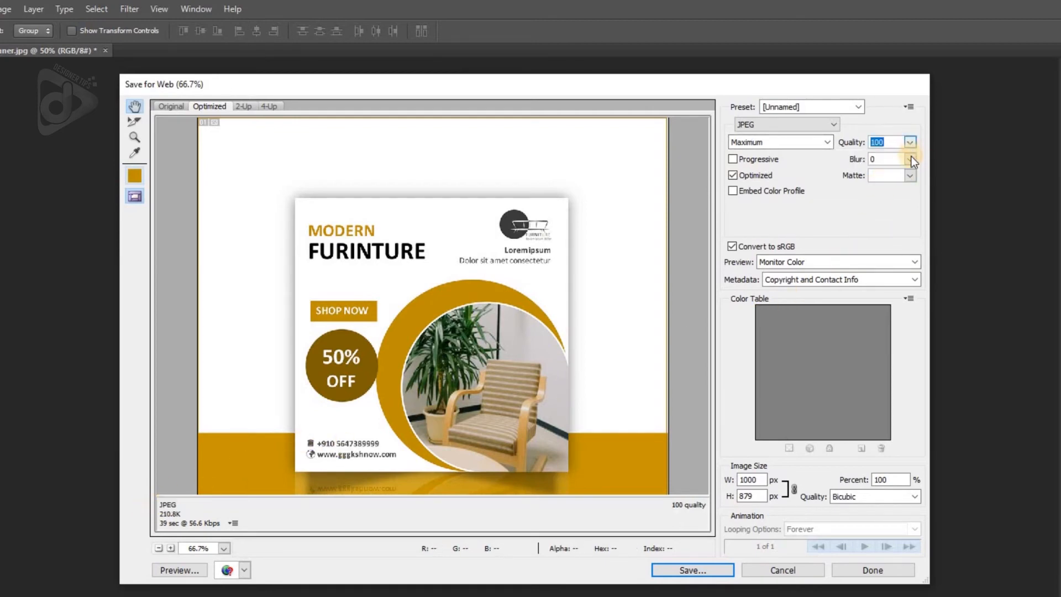
# Try increasing the export blur up to 2 and bring it back to 0.
pyautogui.click(882, 161)
pyautogui.click(907, 162)
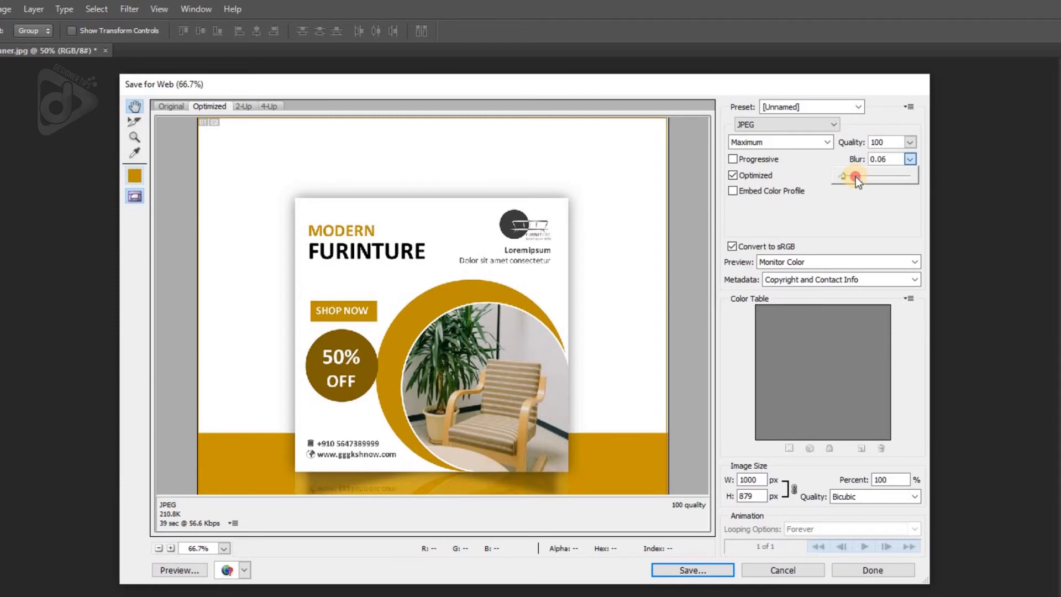
pyautogui.moveTo(868, 174); pyautogui.dragTo(870, 174)
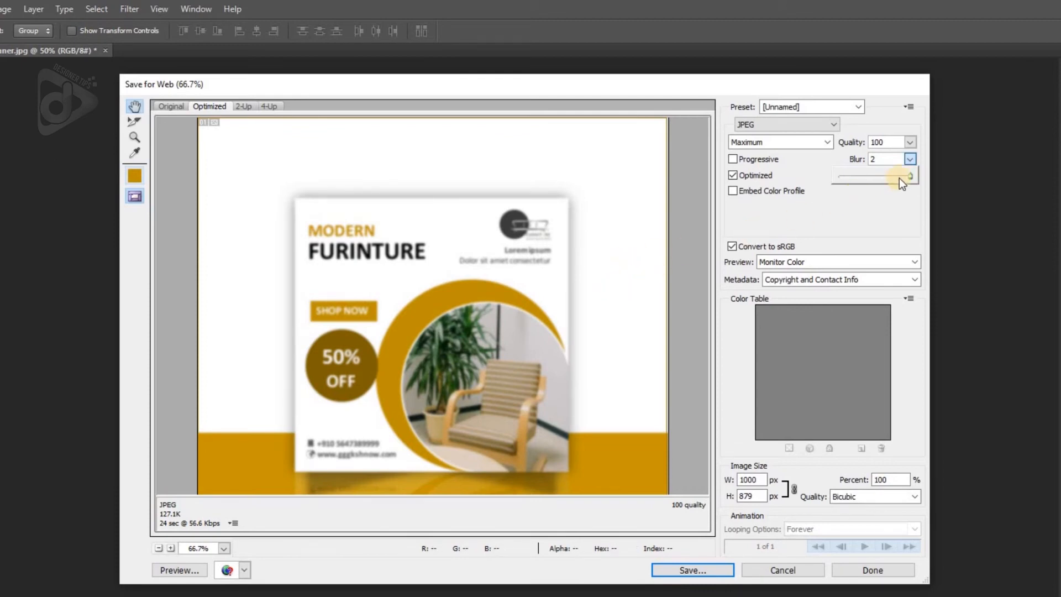
pyautogui.moveTo(908, 177); pyautogui.dragTo(833, 185)
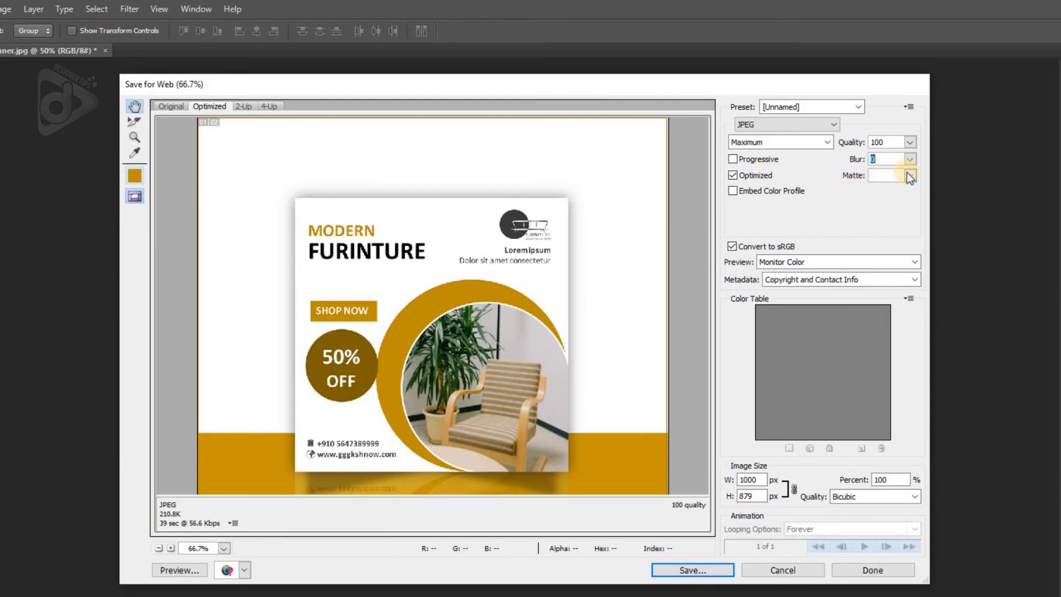
# Look through the matte color options and set the JPEG's matte to None.
pyautogui.click(910, 176)
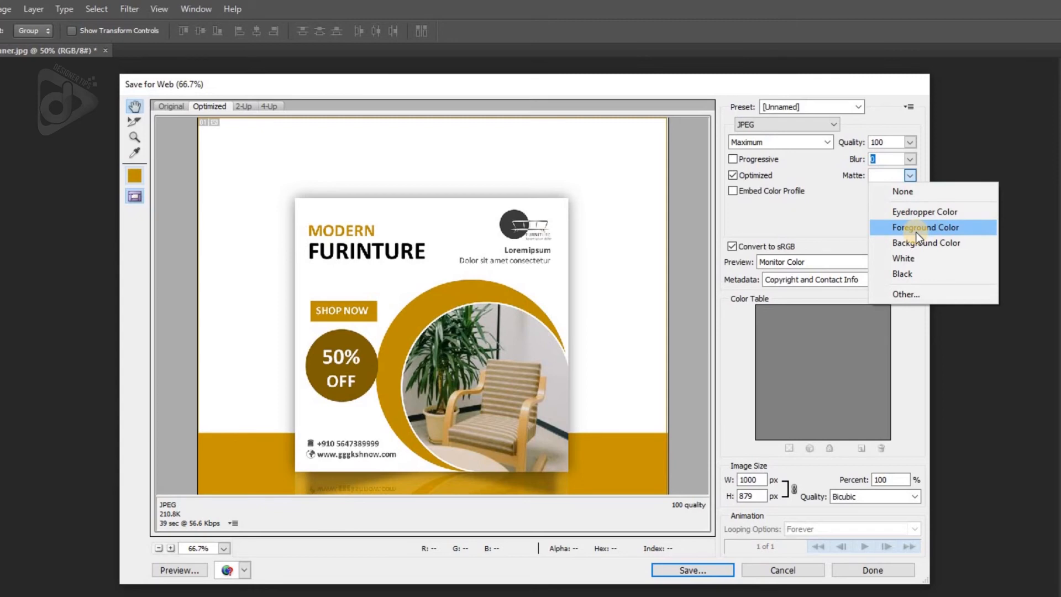
pyautogui.click(860, 224)
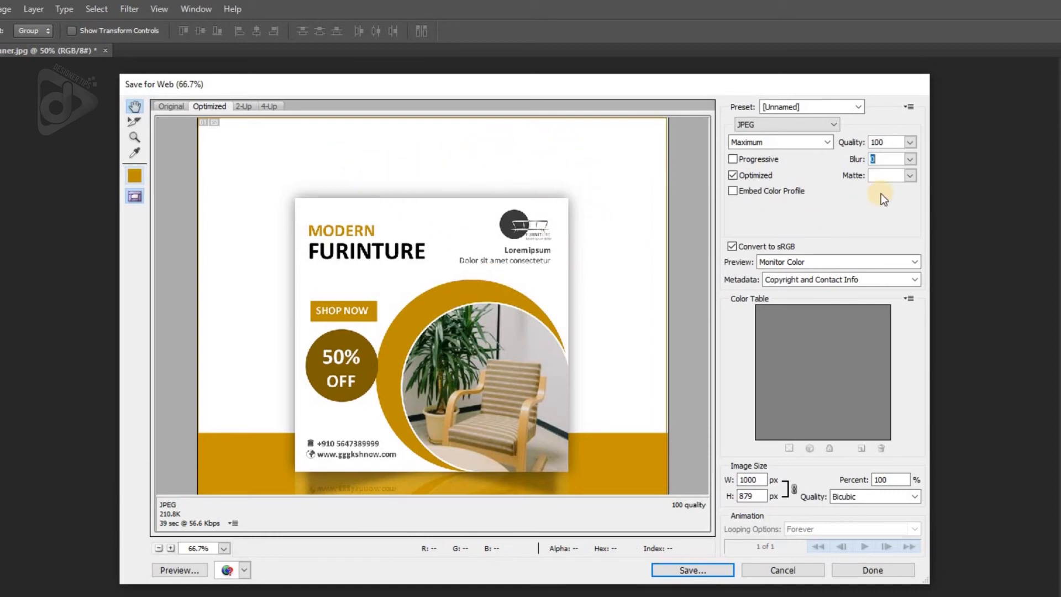
pyautogui.click(908, 175)
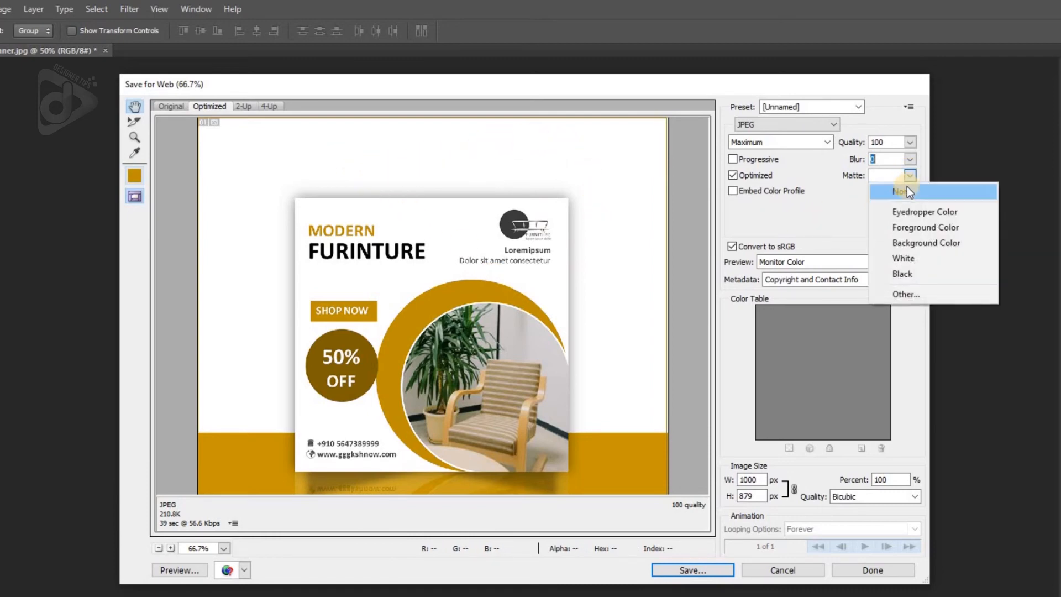
pyautogui.click(907, 190)
pyautogui.click(888, 203)
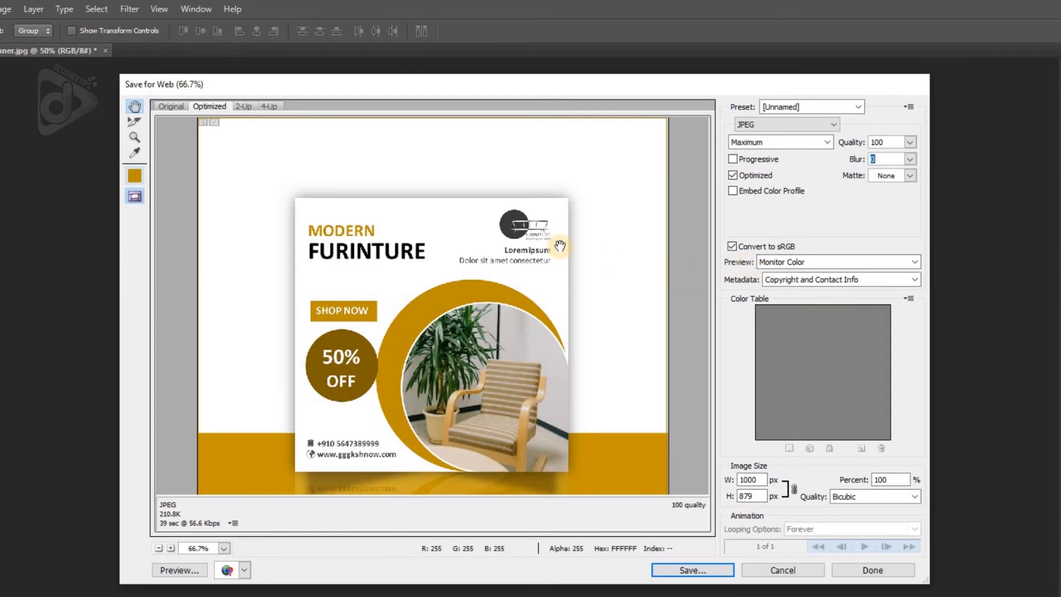
# Try the Internet Standard RGB (No Color Management) preview and restore the Monitor Color preview.
pyautogui.click(783, 261)
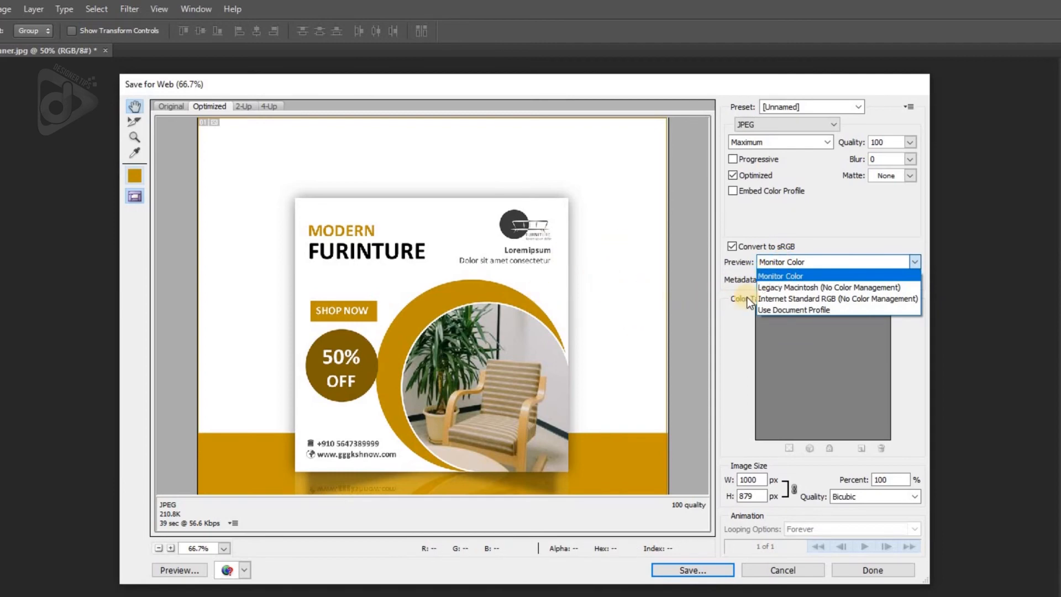
pyautogui.click(777, 298)
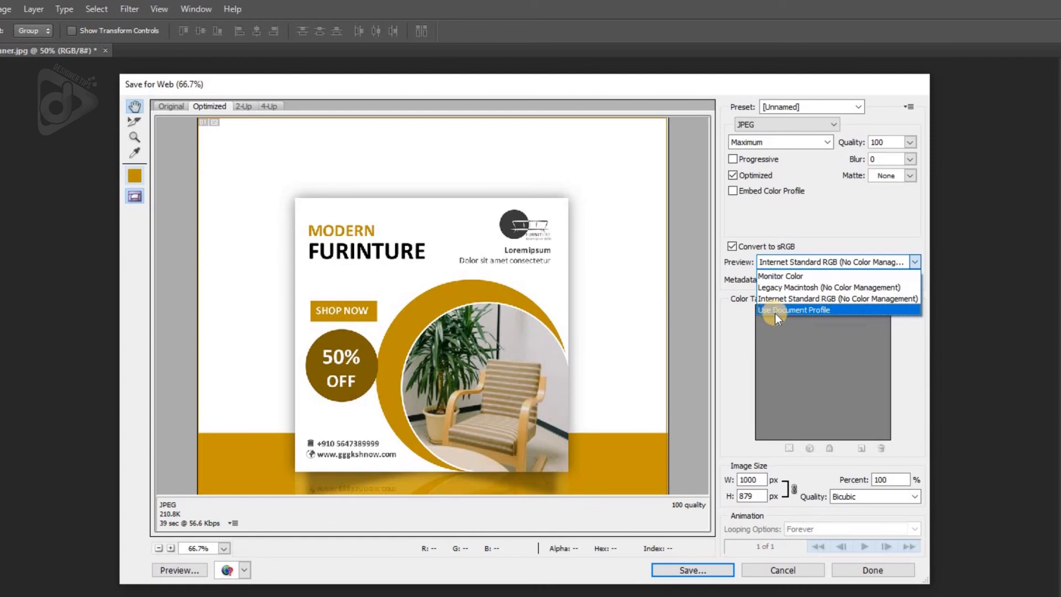
pyautogui.click(775, 274)
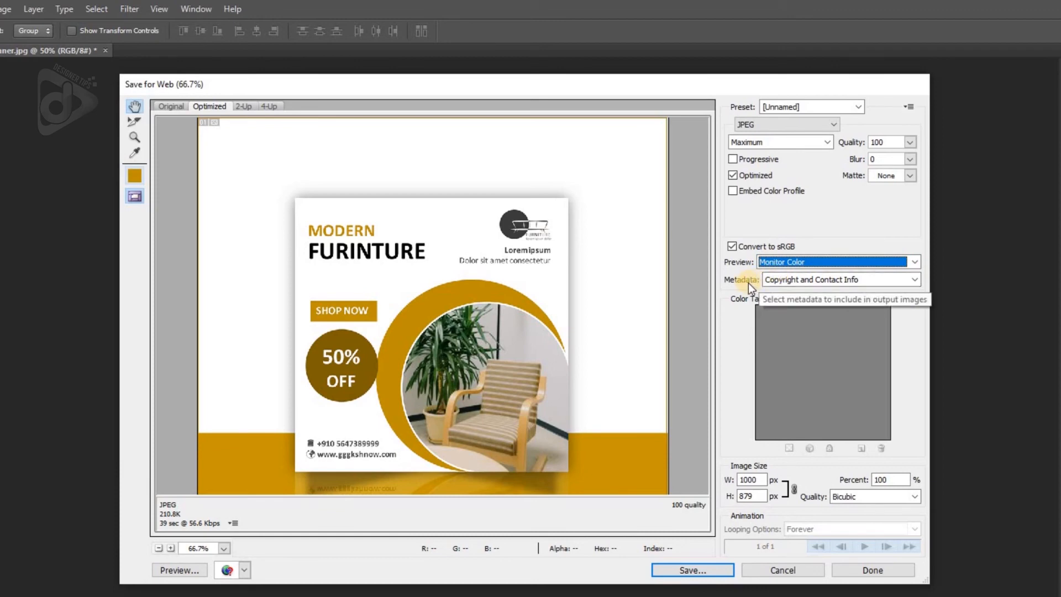
# Set the metadata included in the exported image to None.
pyautogui.click(773, 282)
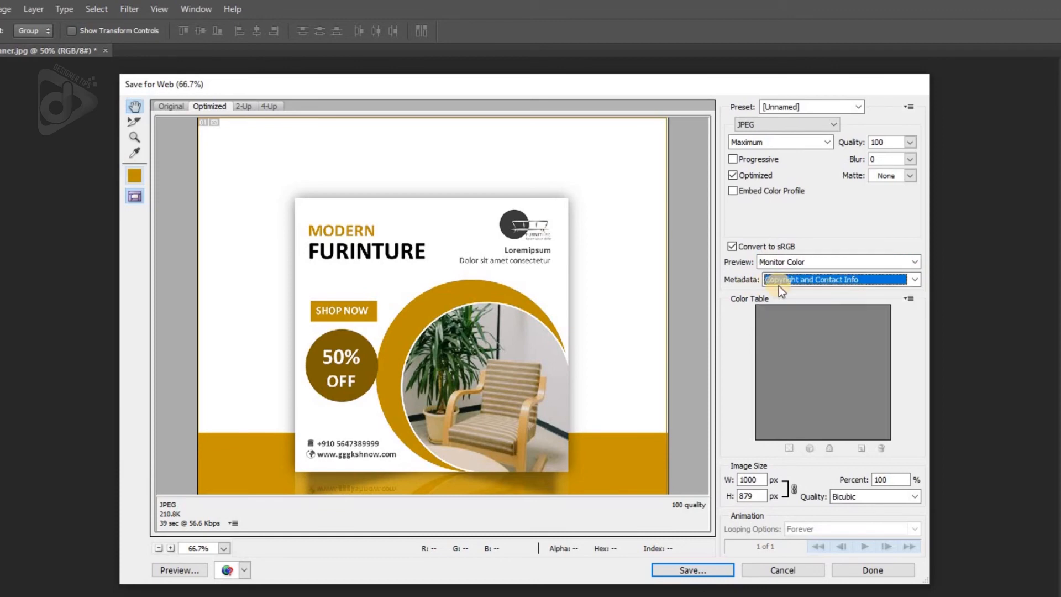
pyautogui.click(776, 281)
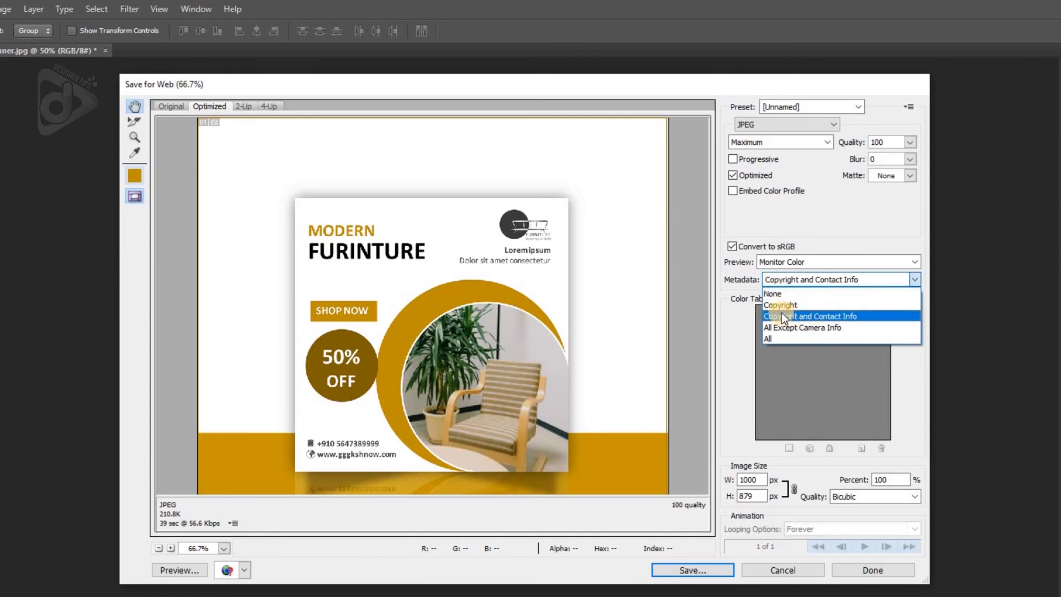
pyautogui.click(774, 293)
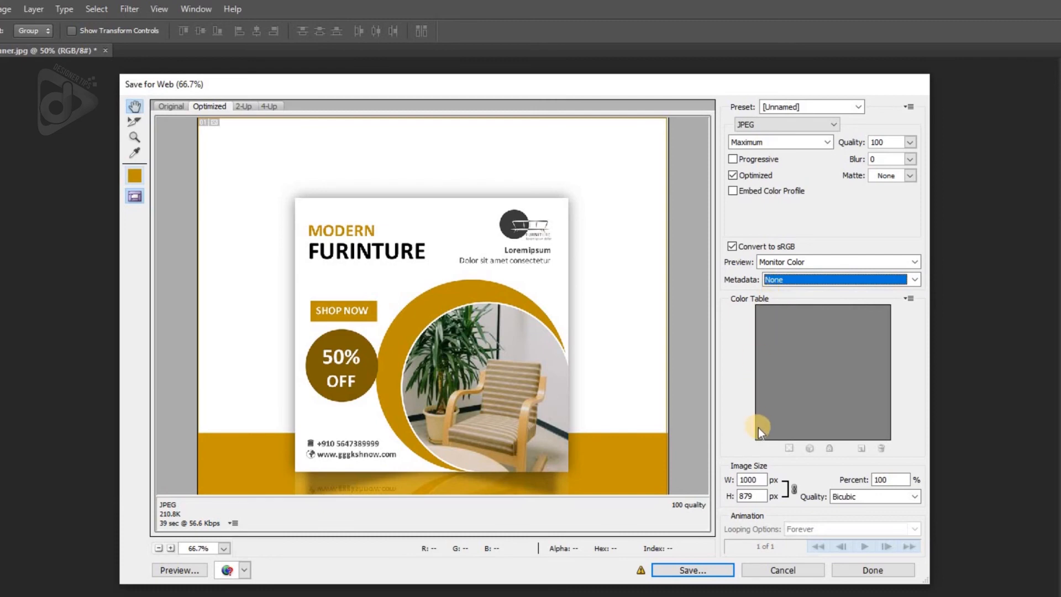
# Try resizing the export to a width of 500 px, and restore its size to 100 percent.
pyautogui.doubleClick(760, 481)
pyautogui.write('500')
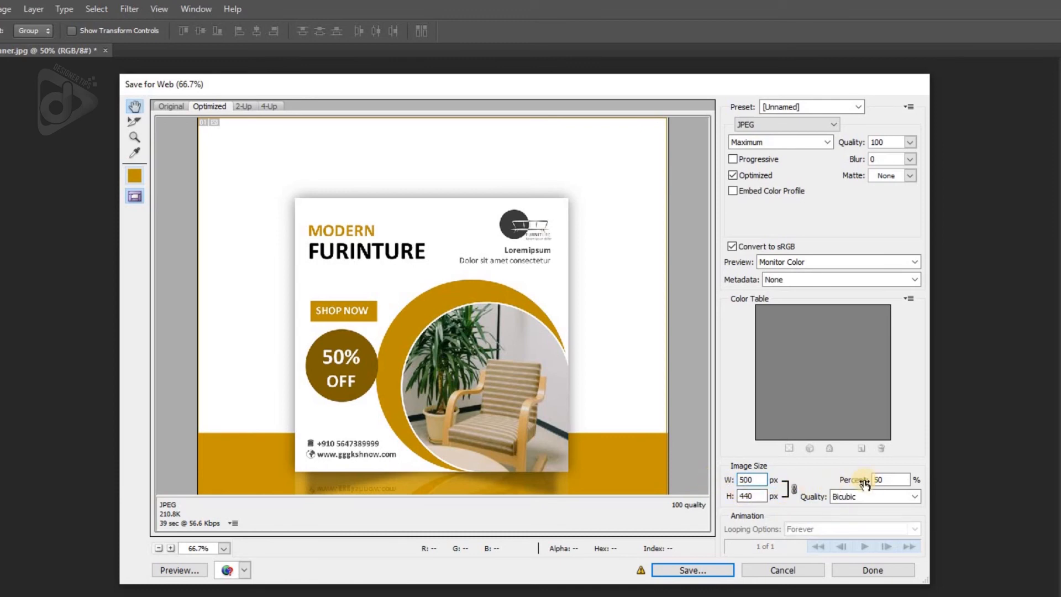
pyautogui.click(863, 481)
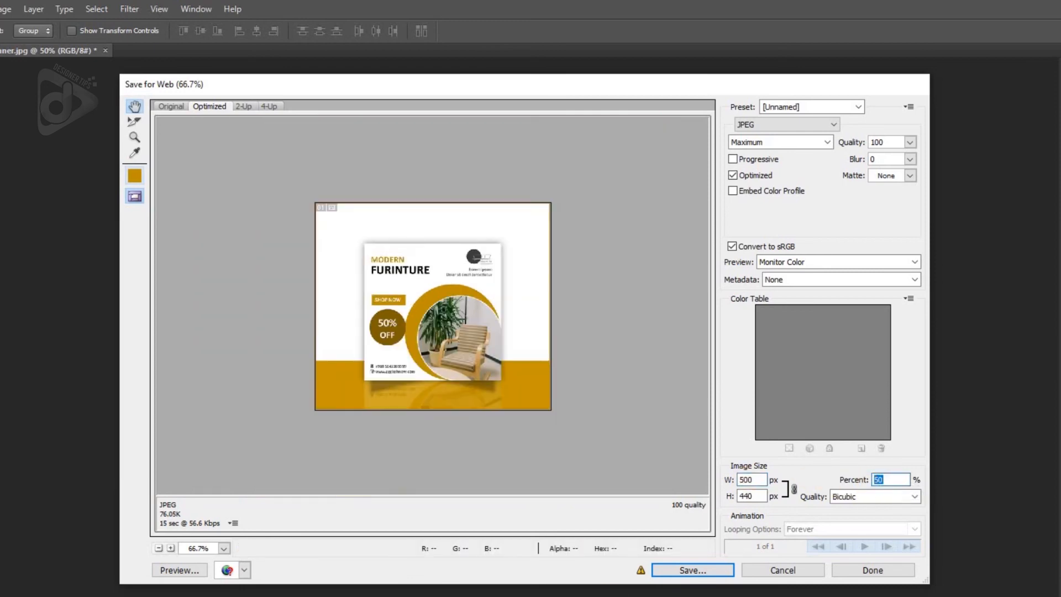
pyautogui.write('100')
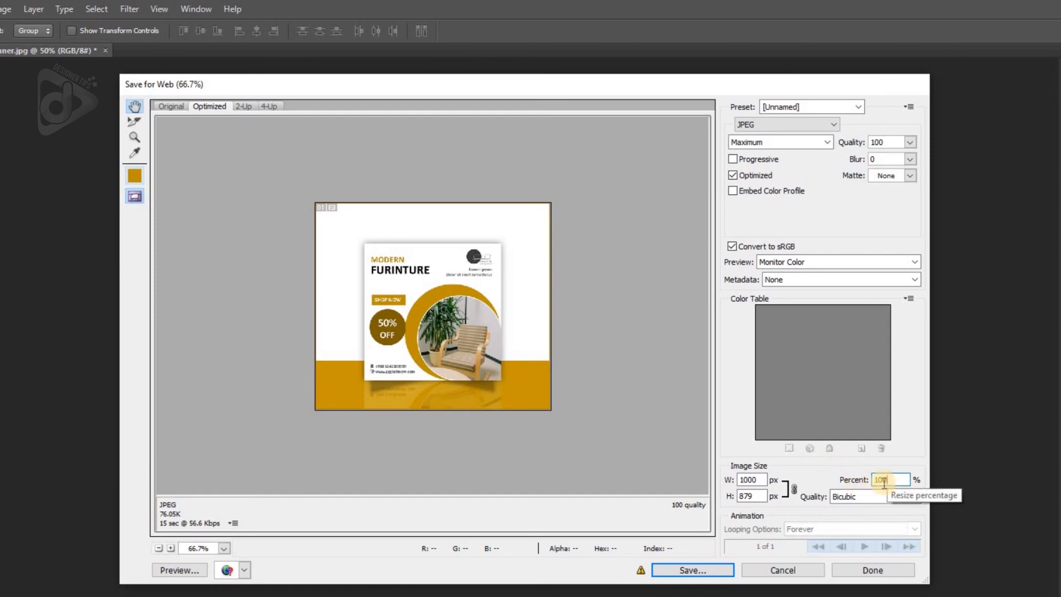
pyautogui.click(639, 442)
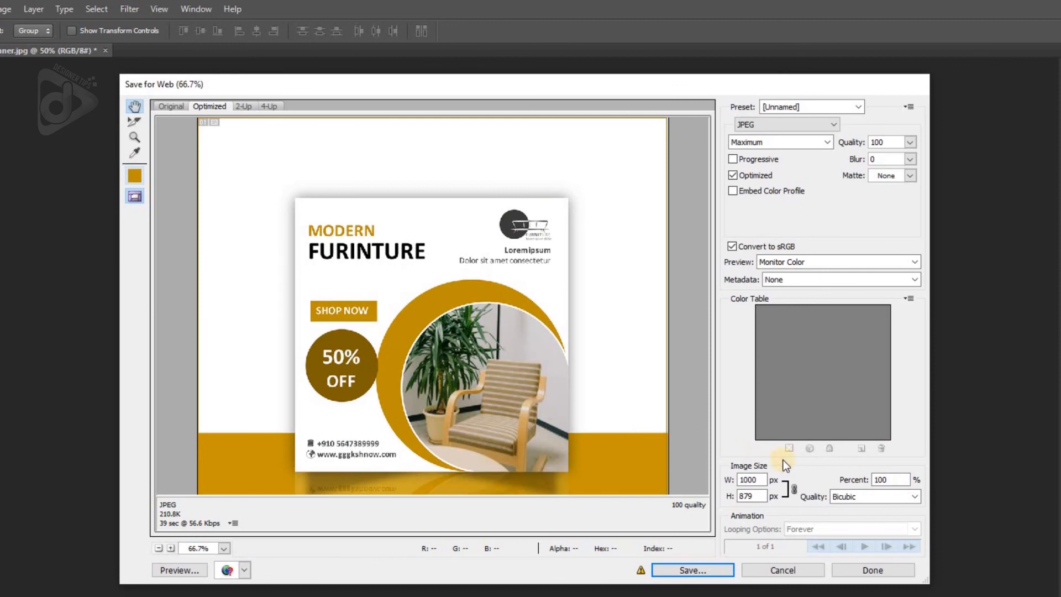
pyautogui.click(887, 481)
pyautogui.click(822, 471)
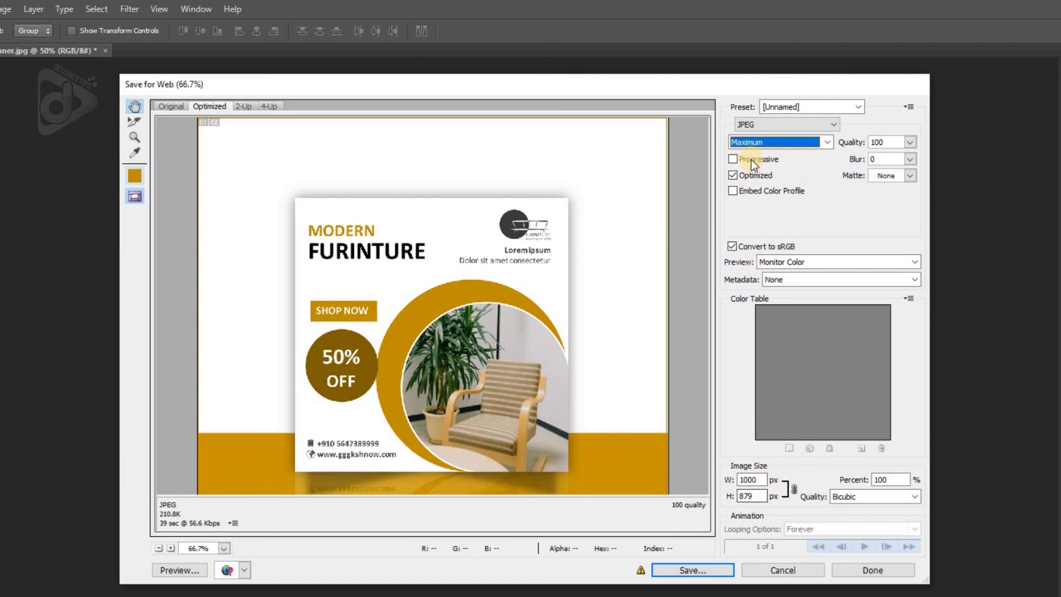
# Set the JPEG compression quality to Medium to reduce the file size.
pyautogui.click(751, 141)
pyautogui.click(748, 142)
pyautogui.click(748, 143)
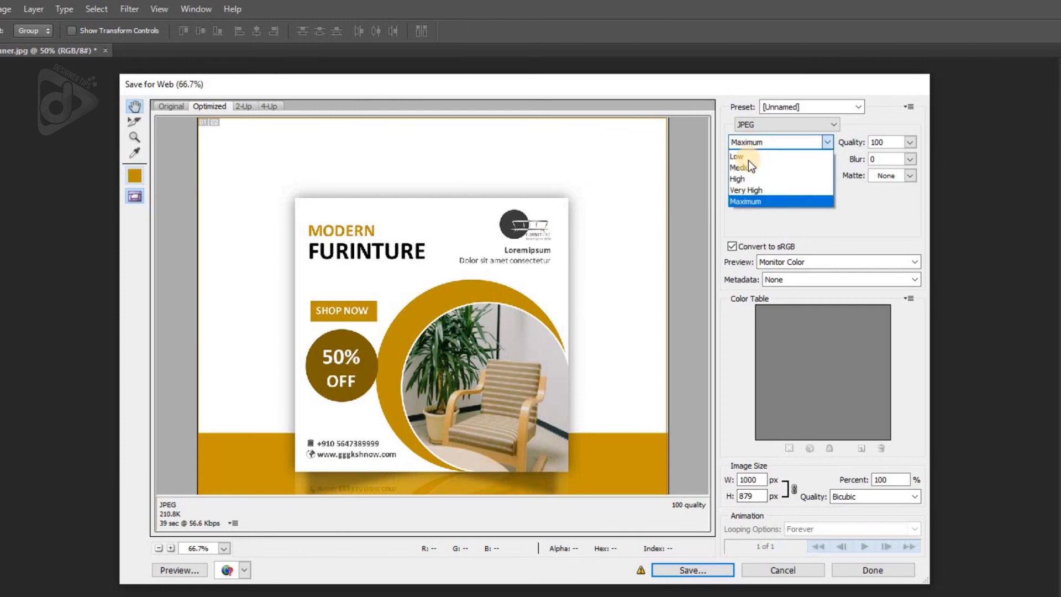
pyautogui.click(749, 166)
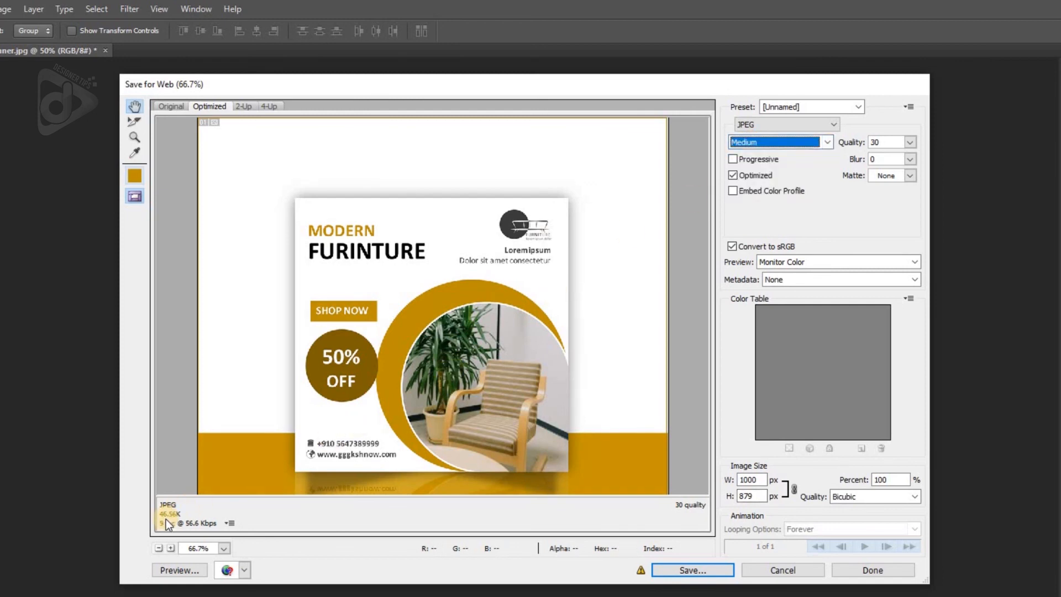